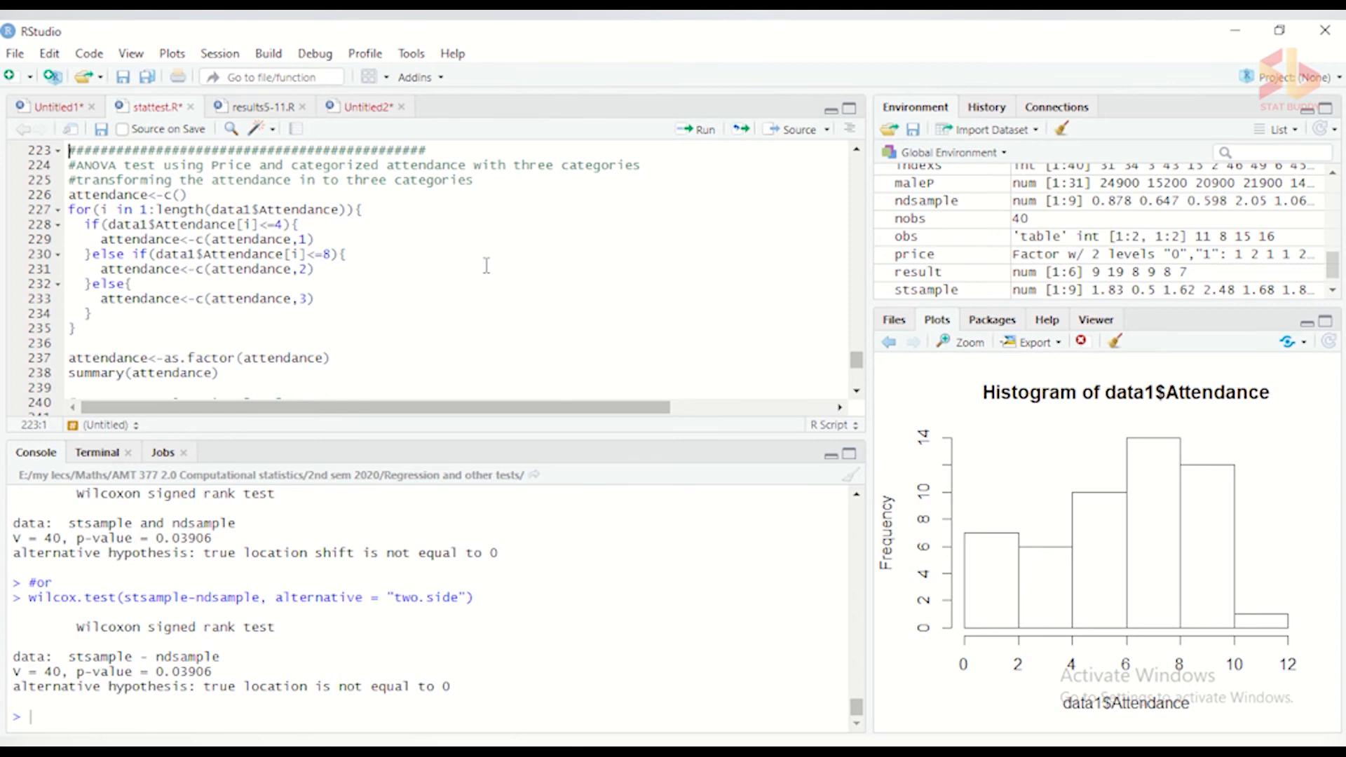
Display the structure of the dataset with str(data1) in the console and examine its variables and dimensions.
scroll(486, 265, down, 6)
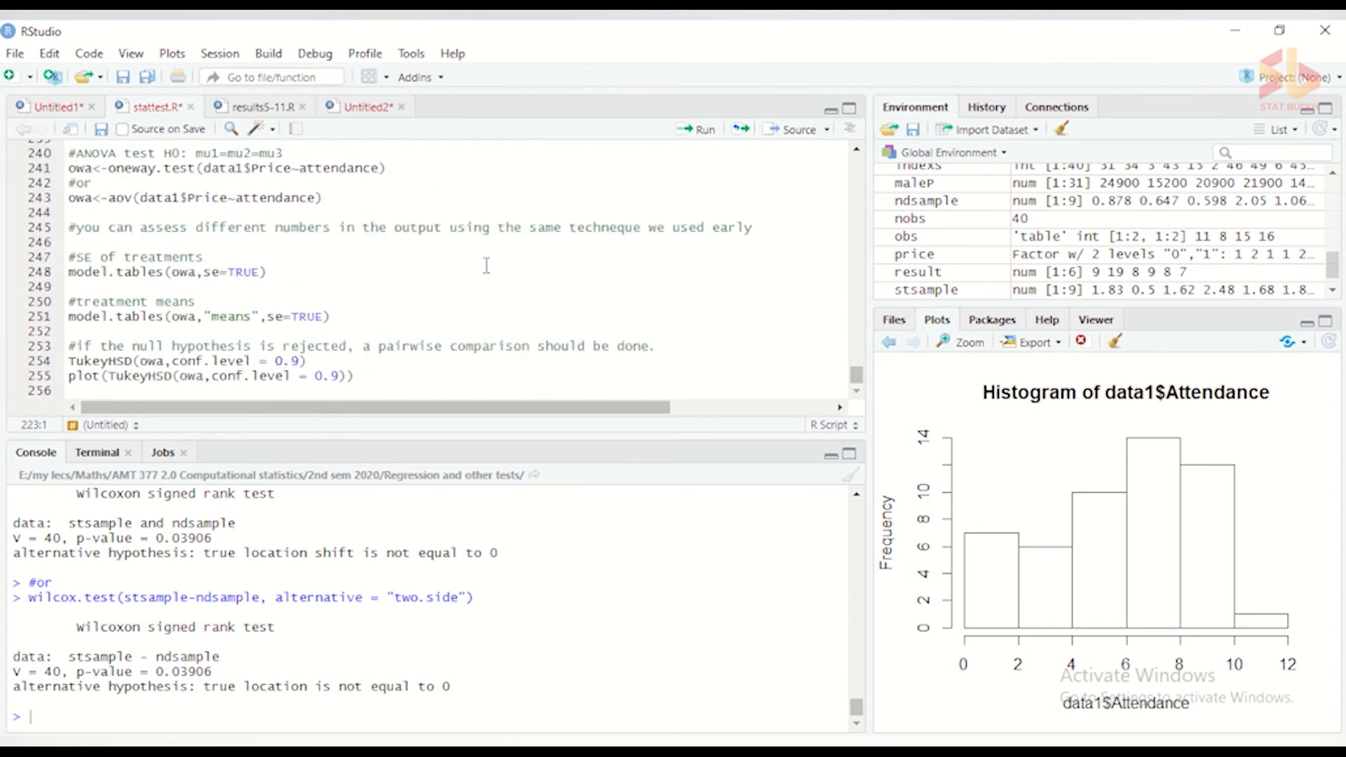
scroll(487, 265, up, 6)
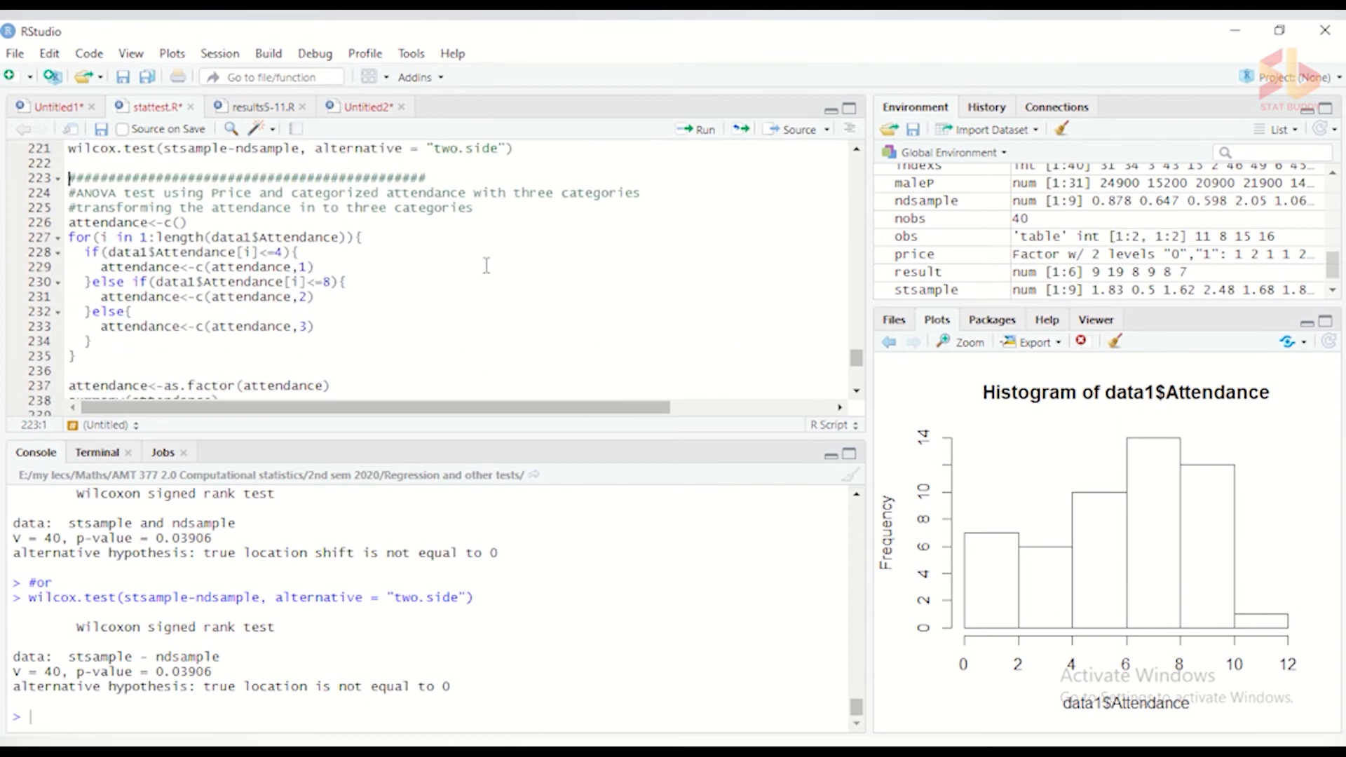
scroll(486, 265, down, 1)
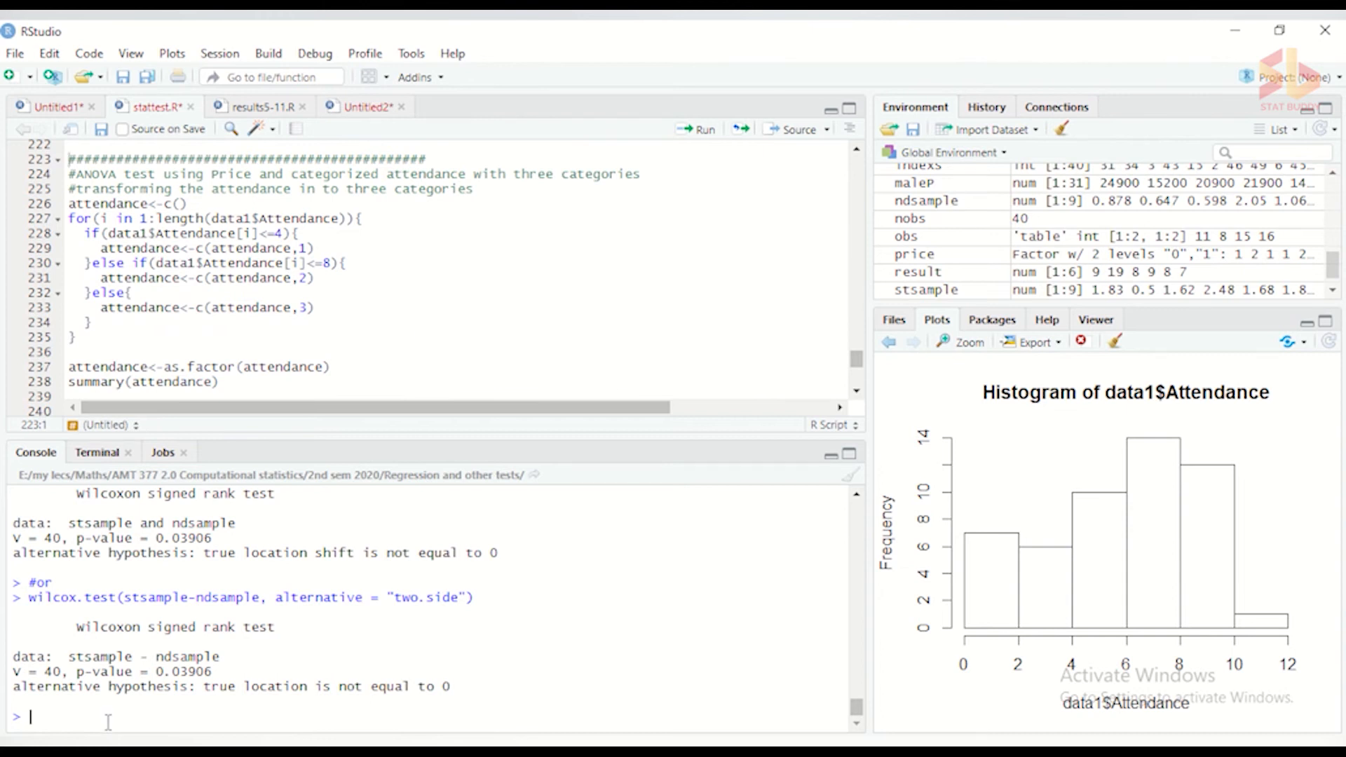
text(str)
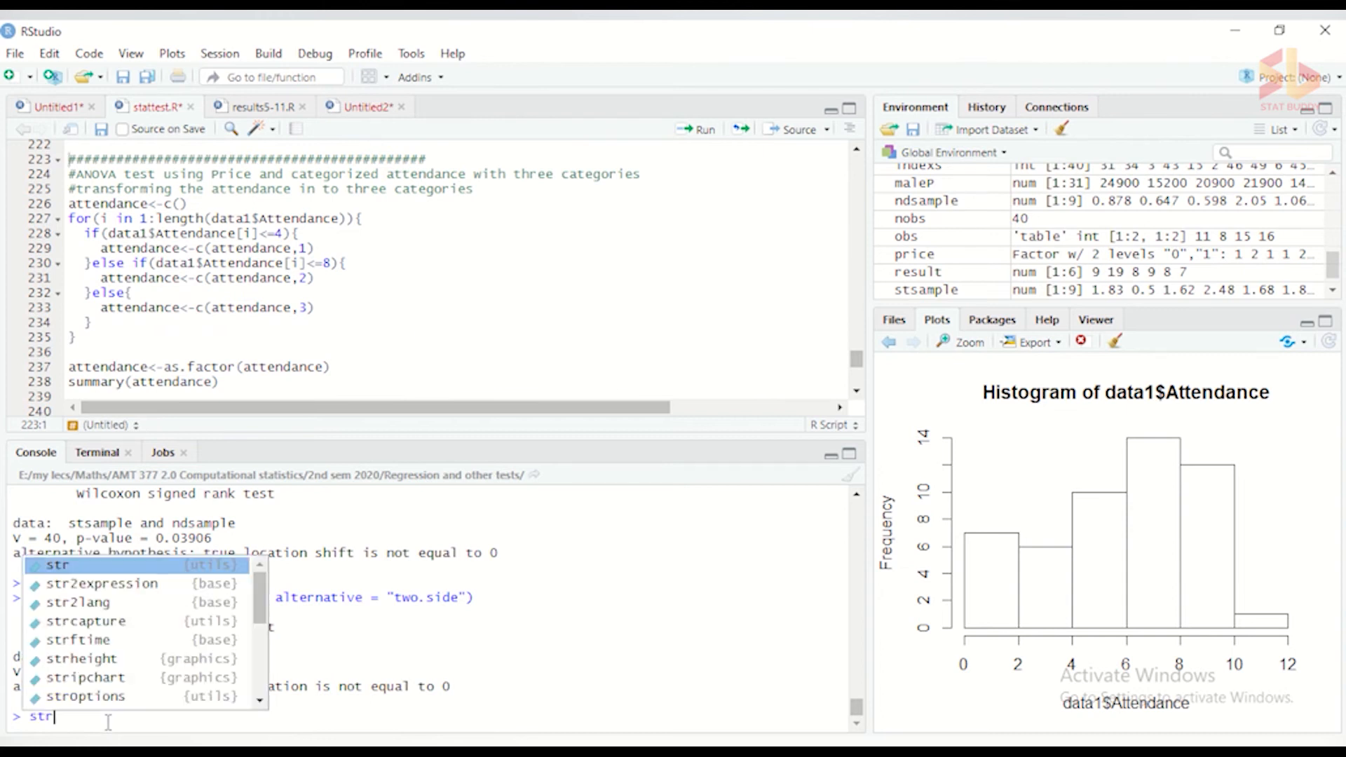
text(9)
key(BackSpace)
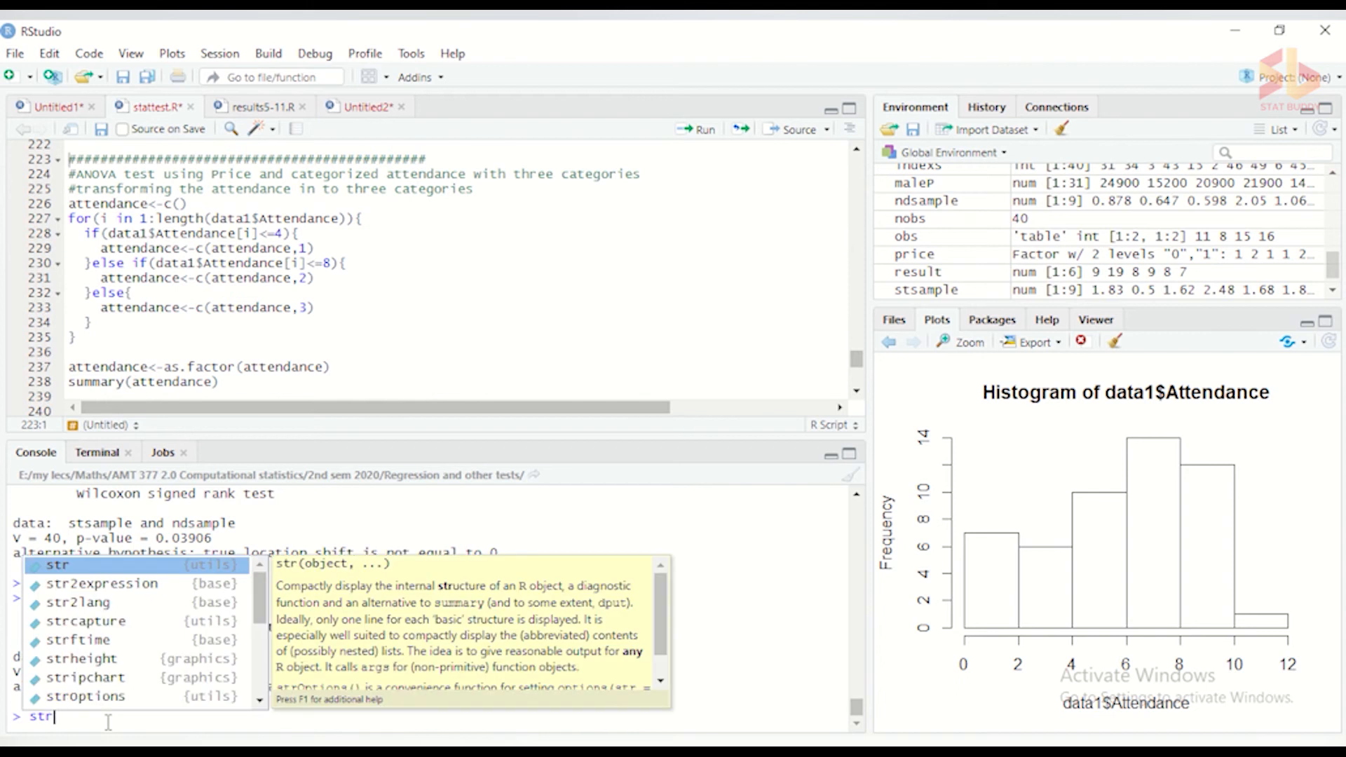
text(()
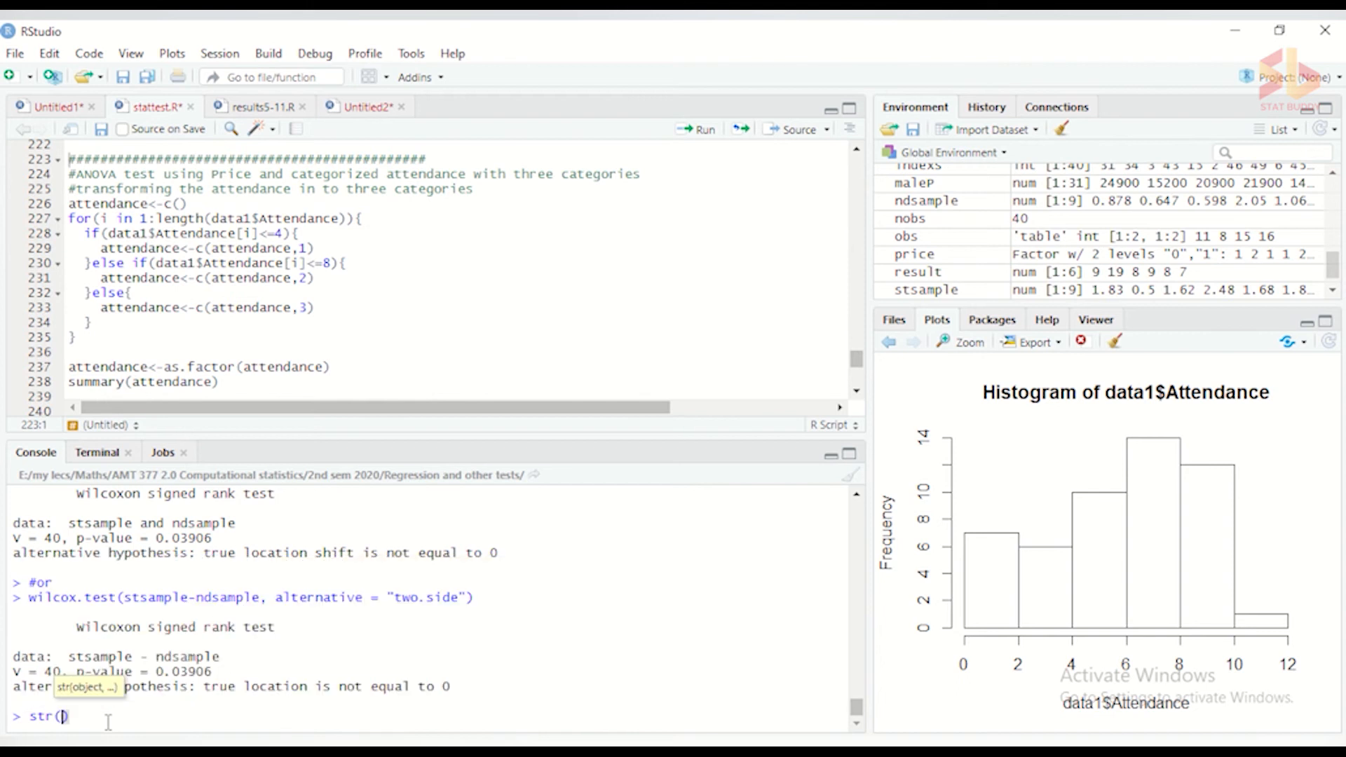
text(data1)
key(Return)
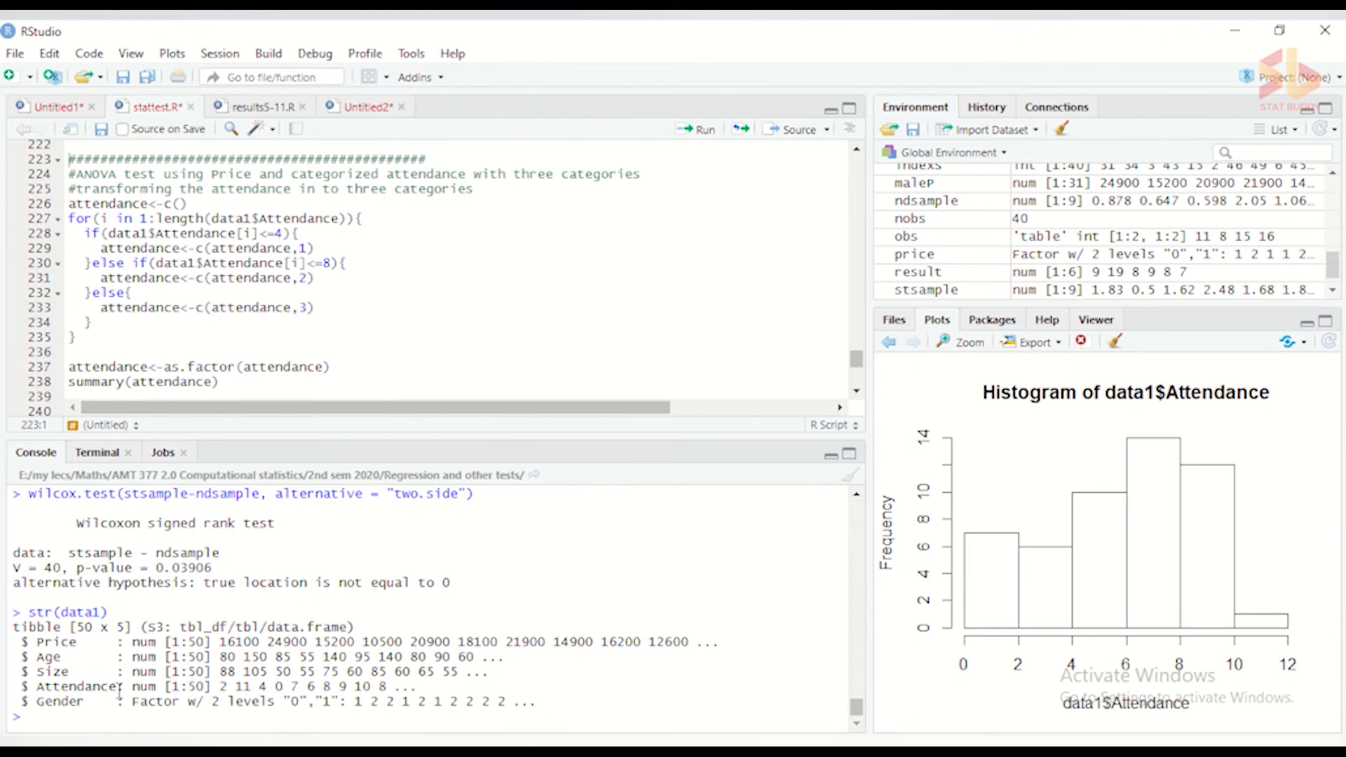
drag(116, 687, 31, 641)
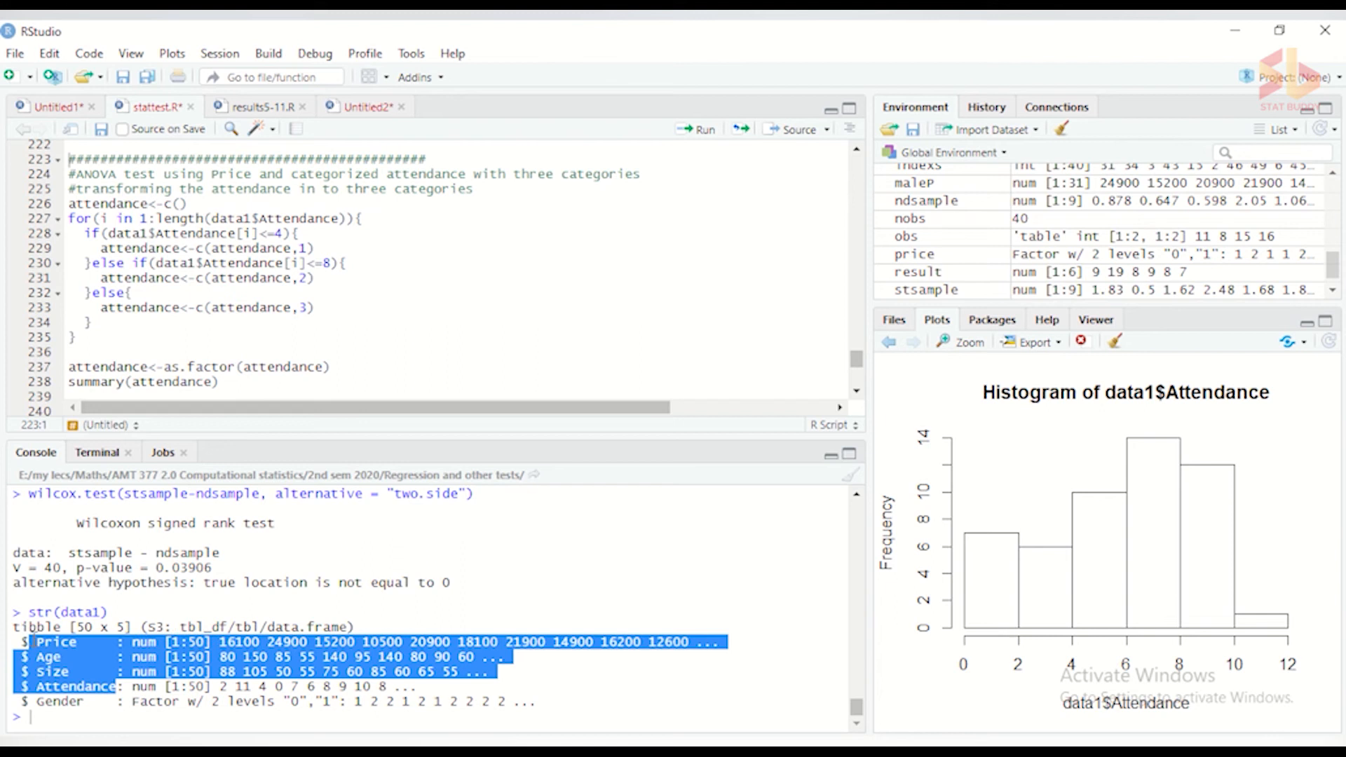
click(90, 713)
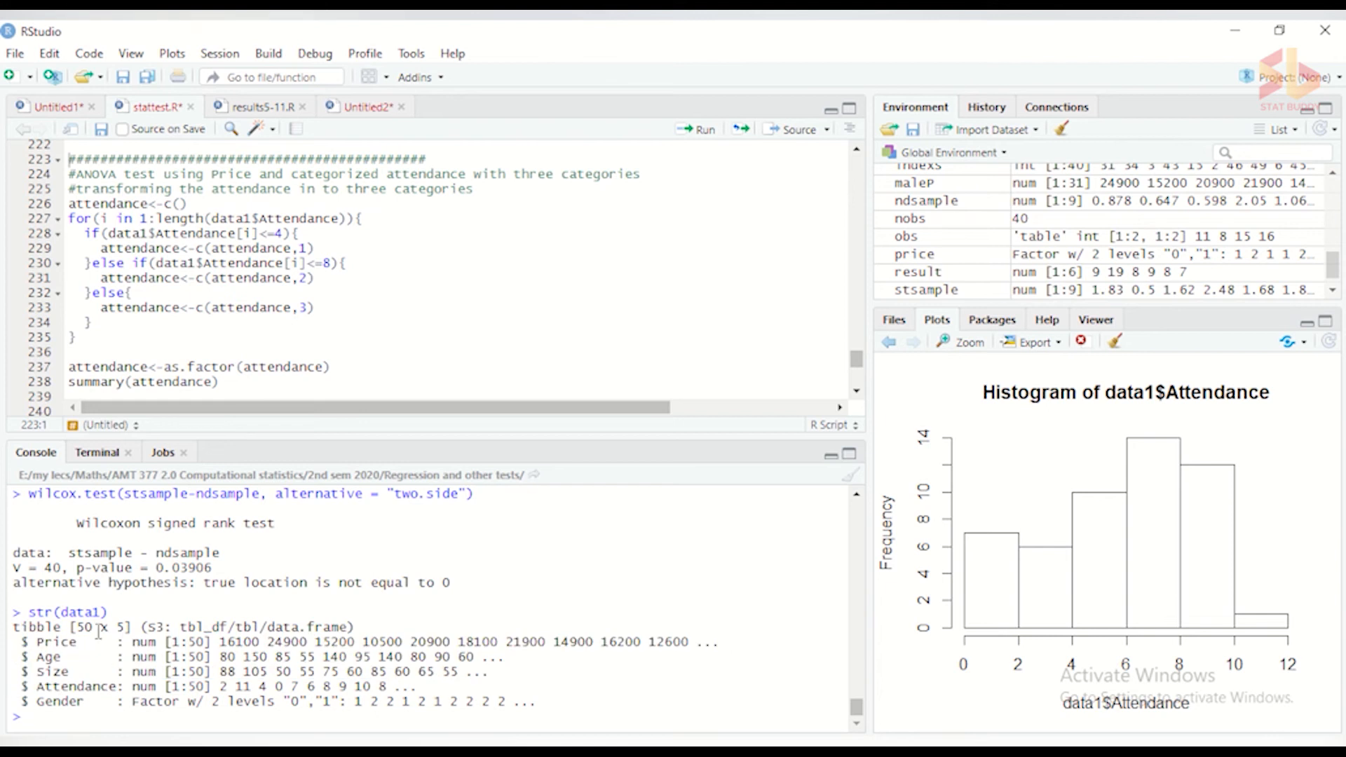
drag(93, 628, 72, 641)
click(164, 638)
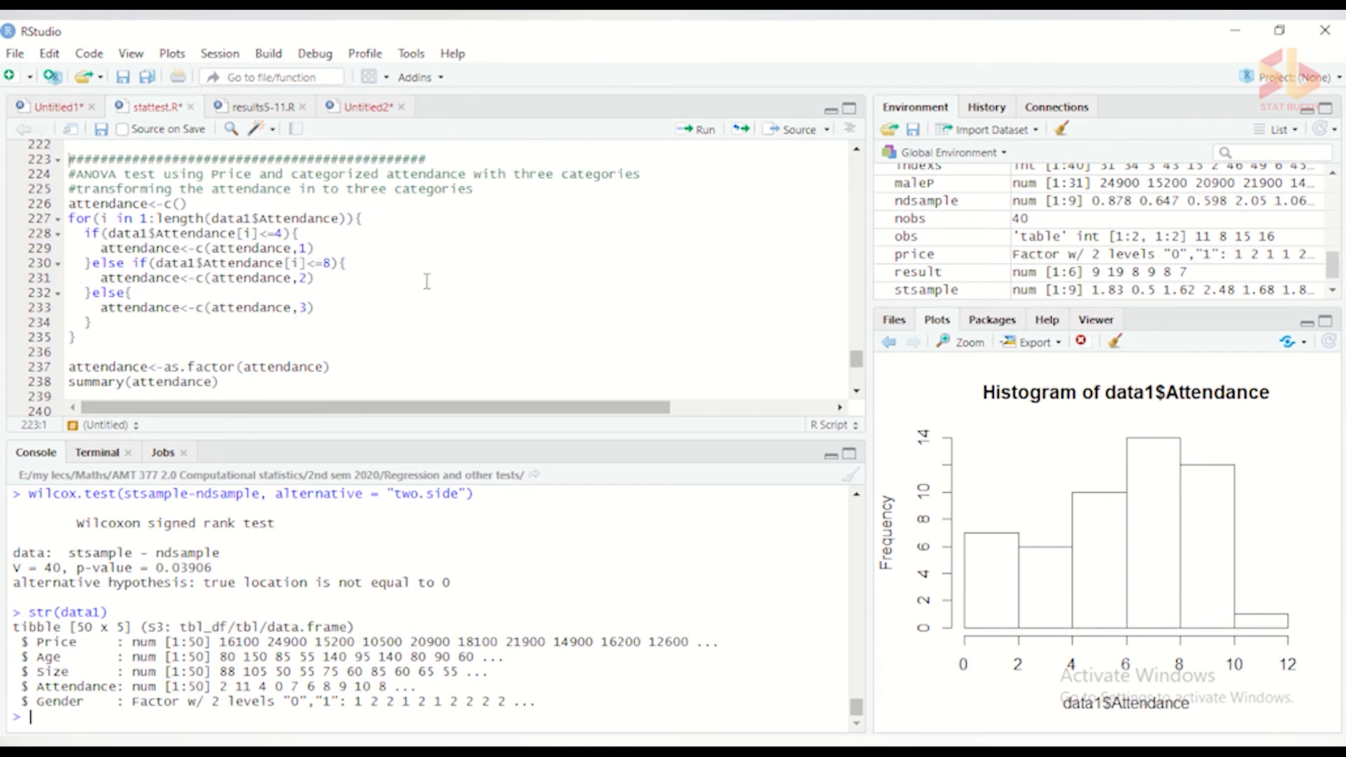
Run the script's ANOVA comment lines and attendance<-c() to create an empty attendance vector.
click(211, 203)
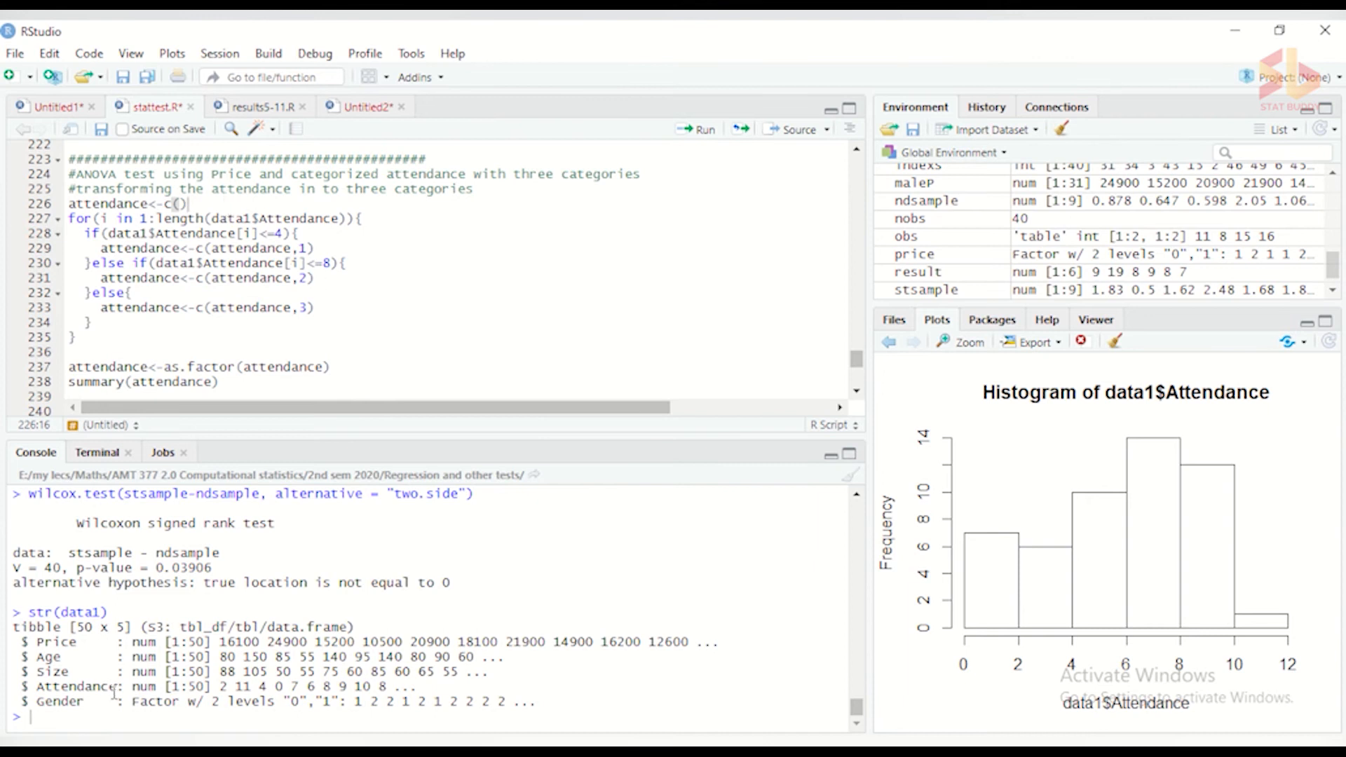
drag(114, 693, 36, 688)
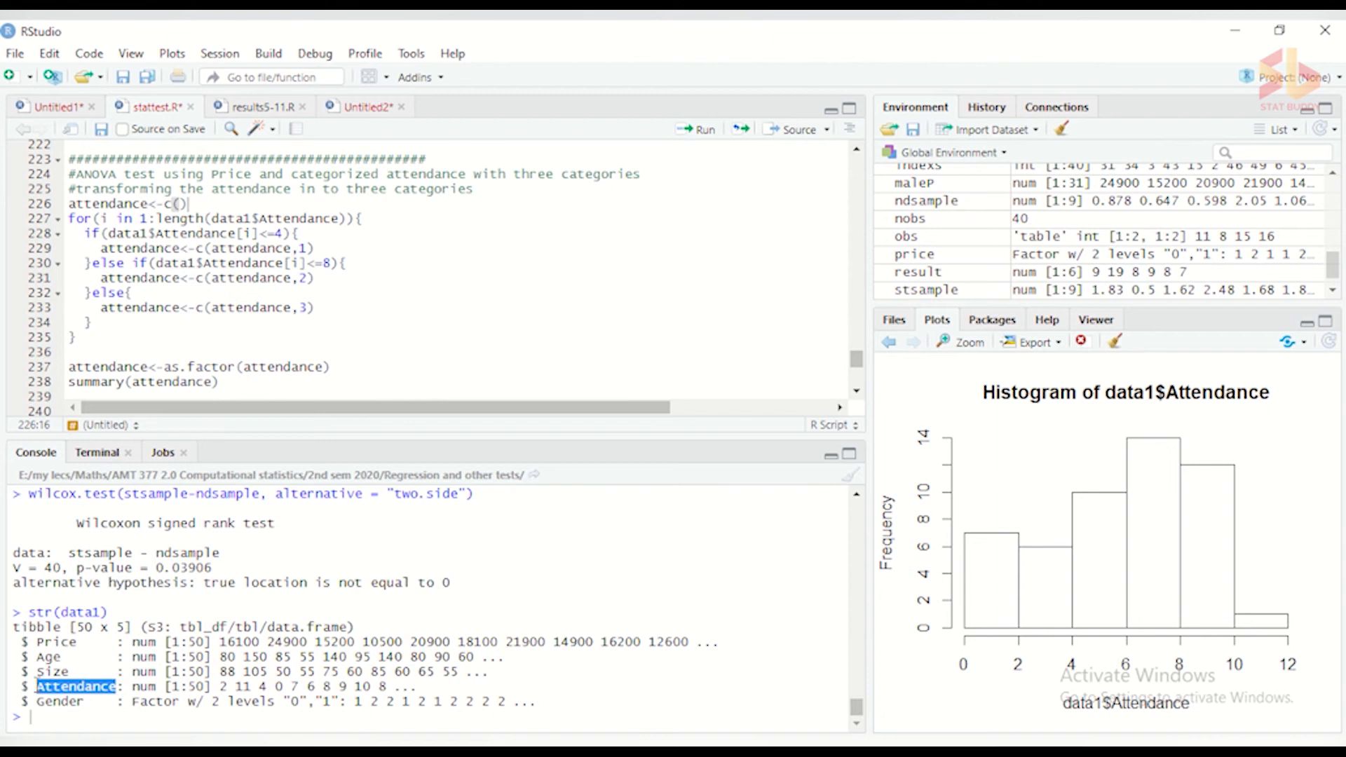
click(217, 206)
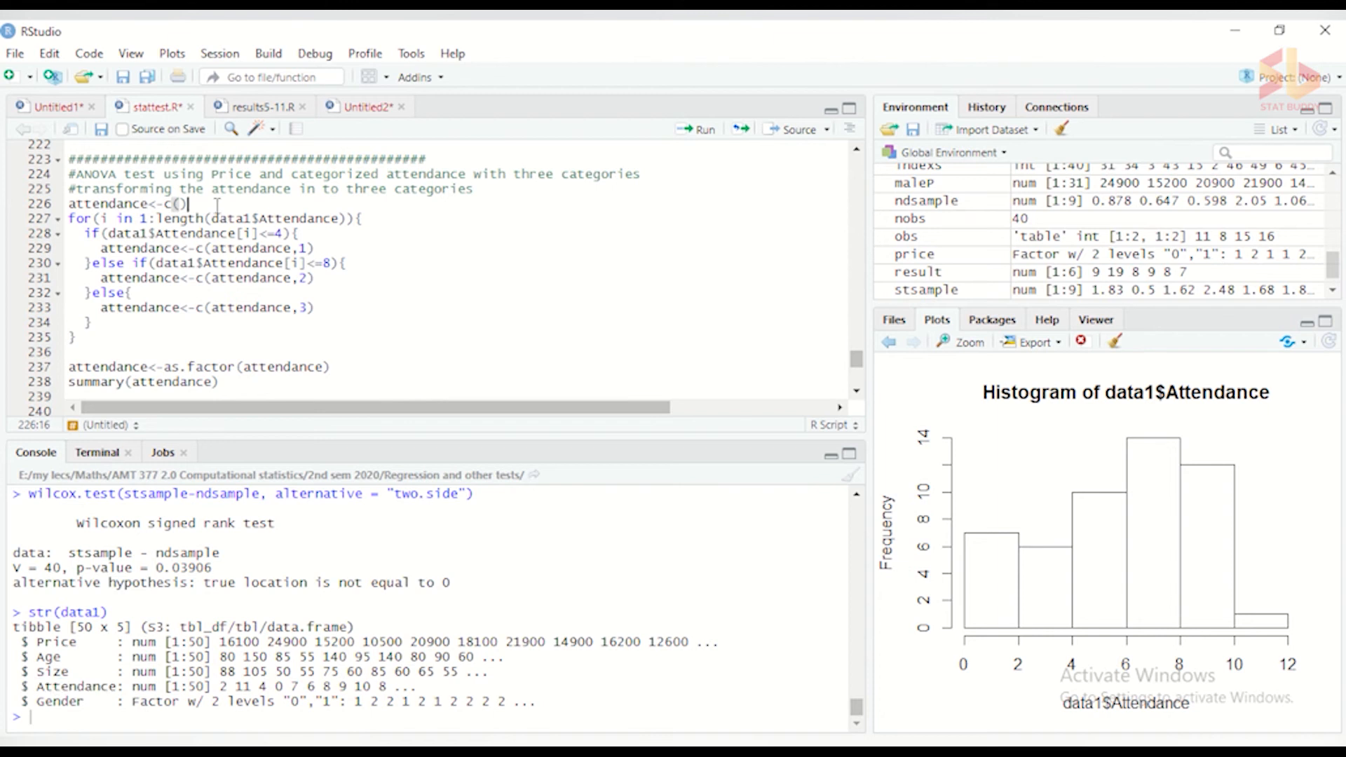
click(696, 132)
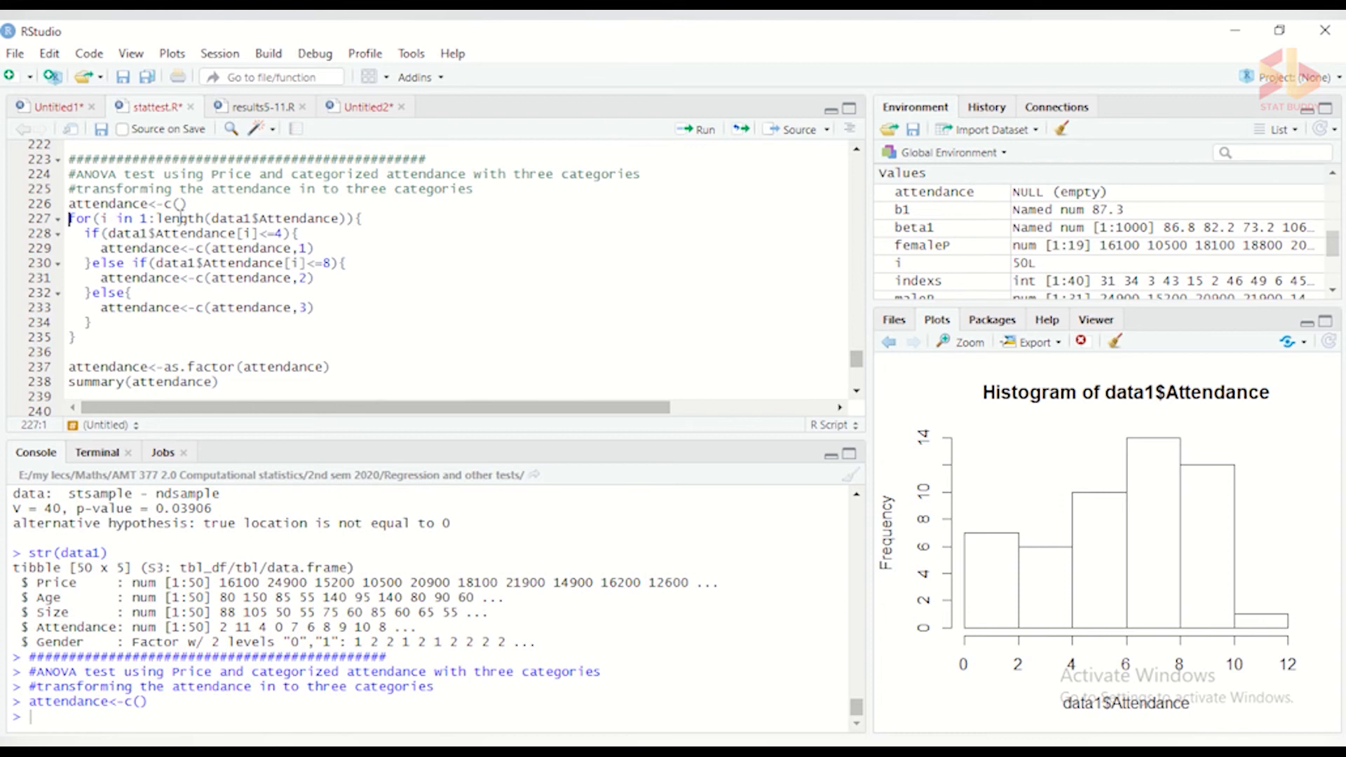
Run the for loop that codes data1$Attendance as 1 for up to 4, 2 for up to 8, and 3 otherwise.
drag(158, 218, 340, 217)
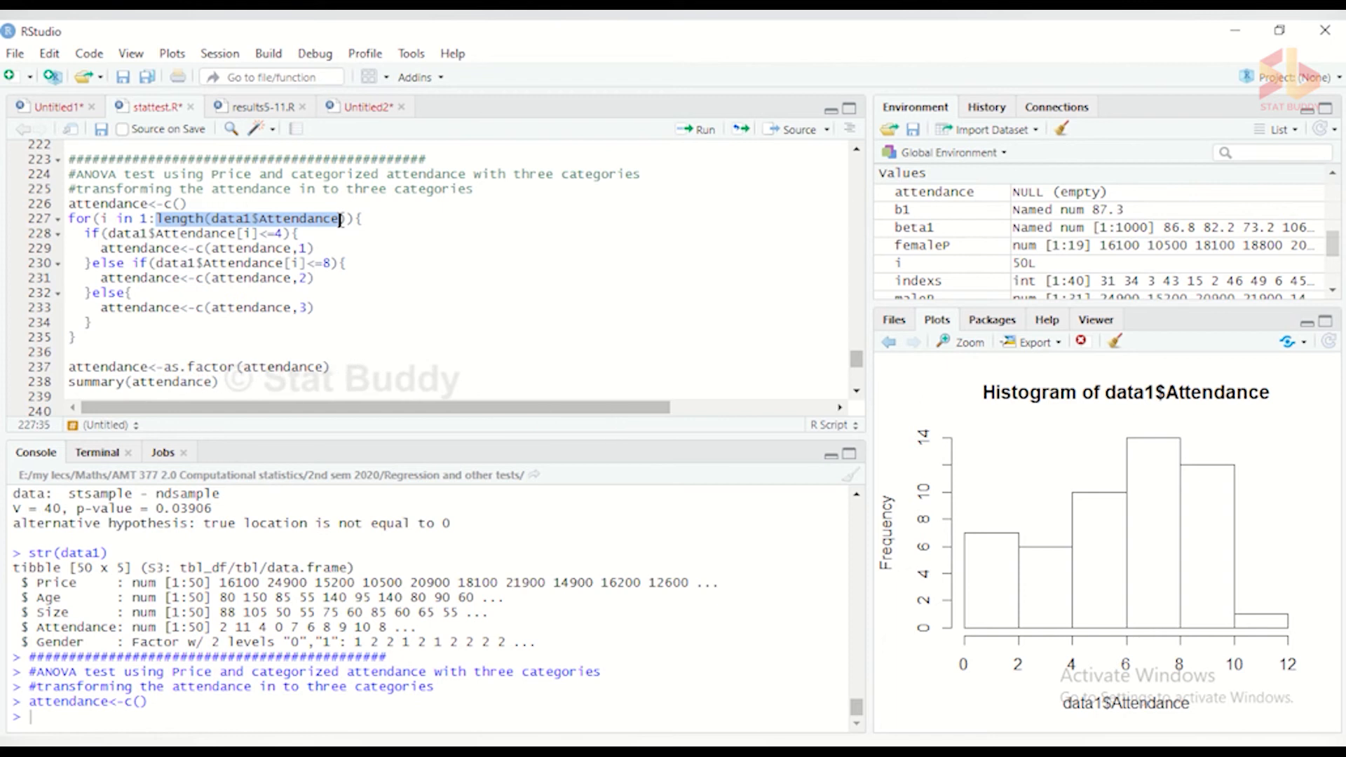
click(286, 235)
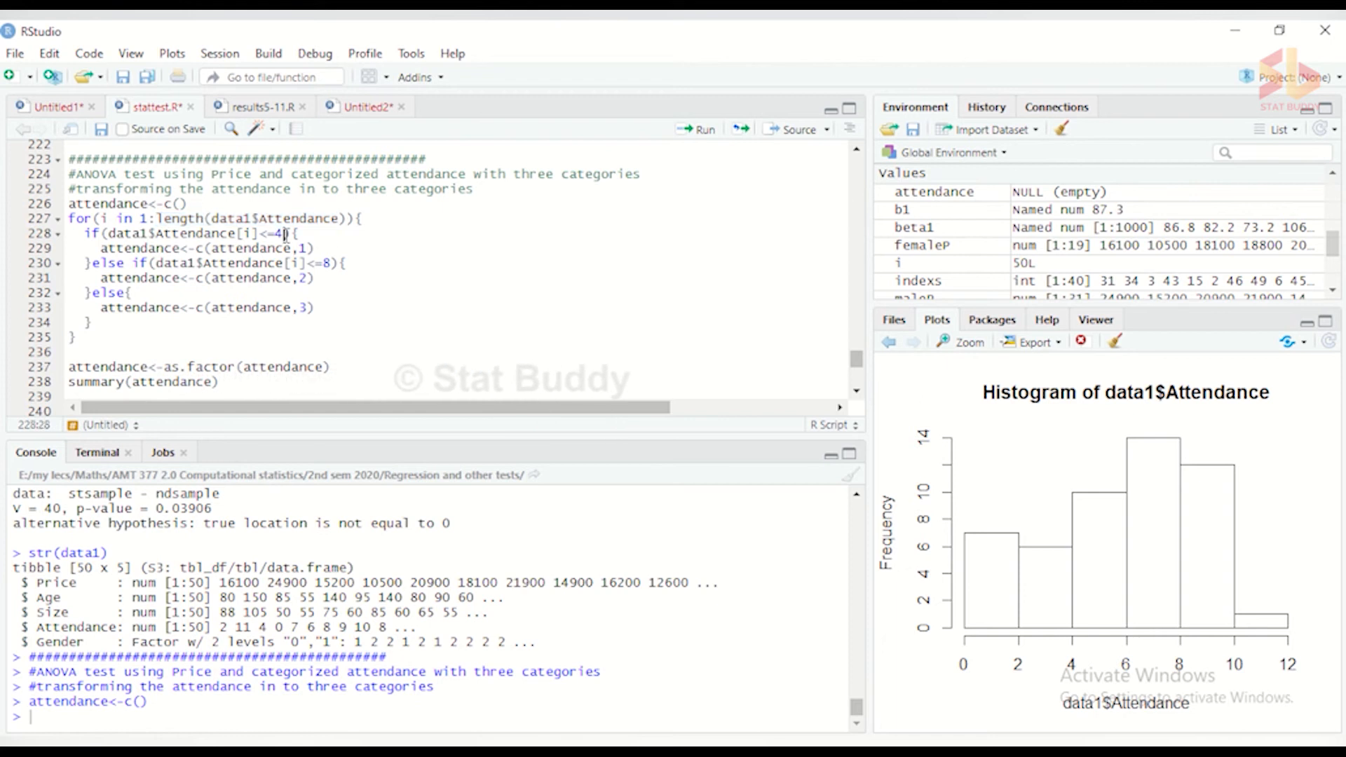
click(309, 247)
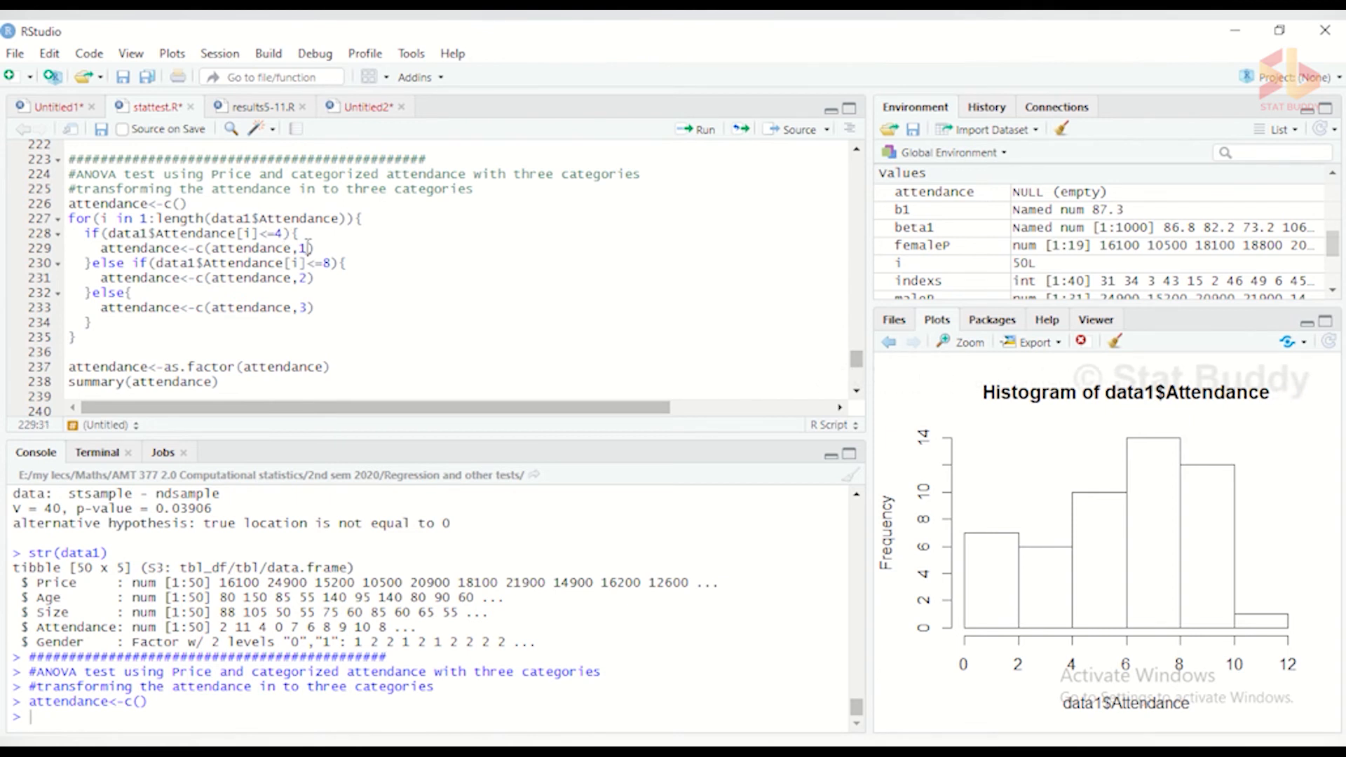
click(302, 263)
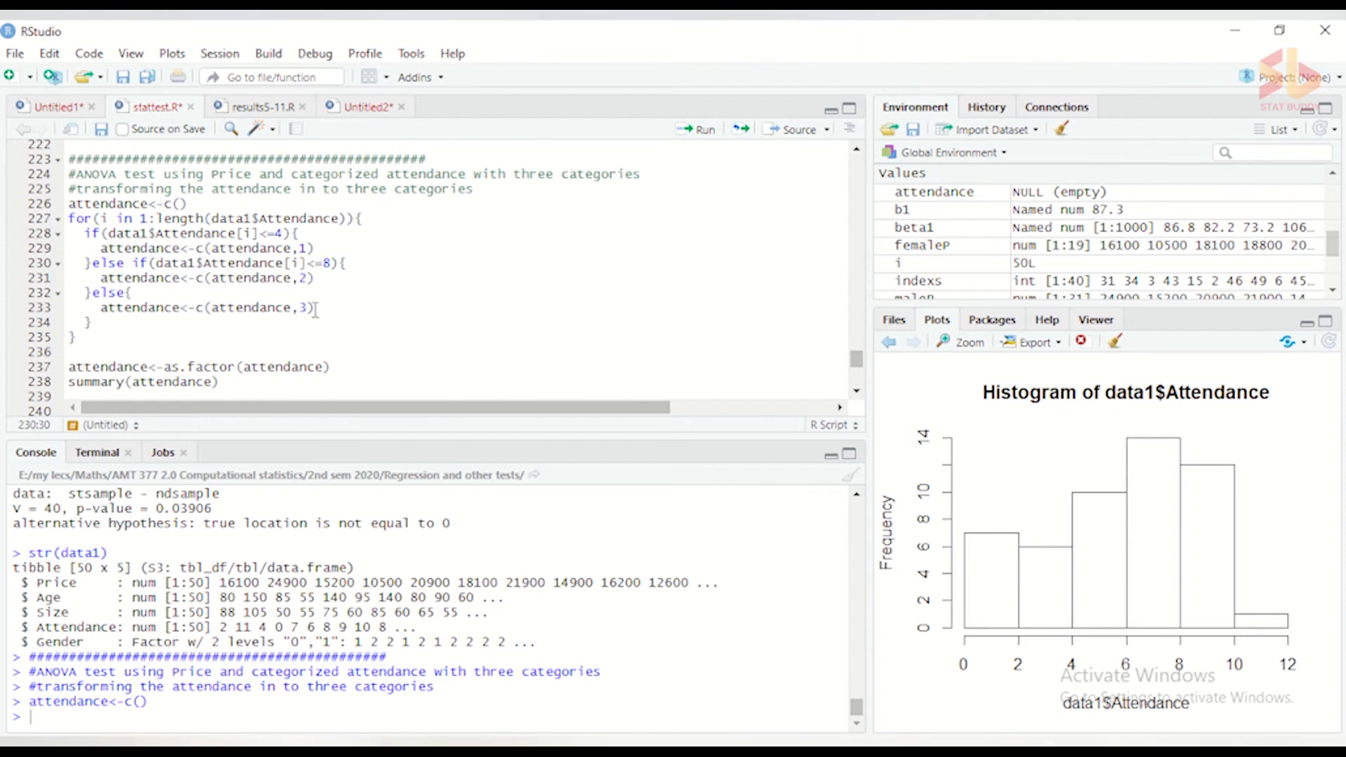
click(701, 132)
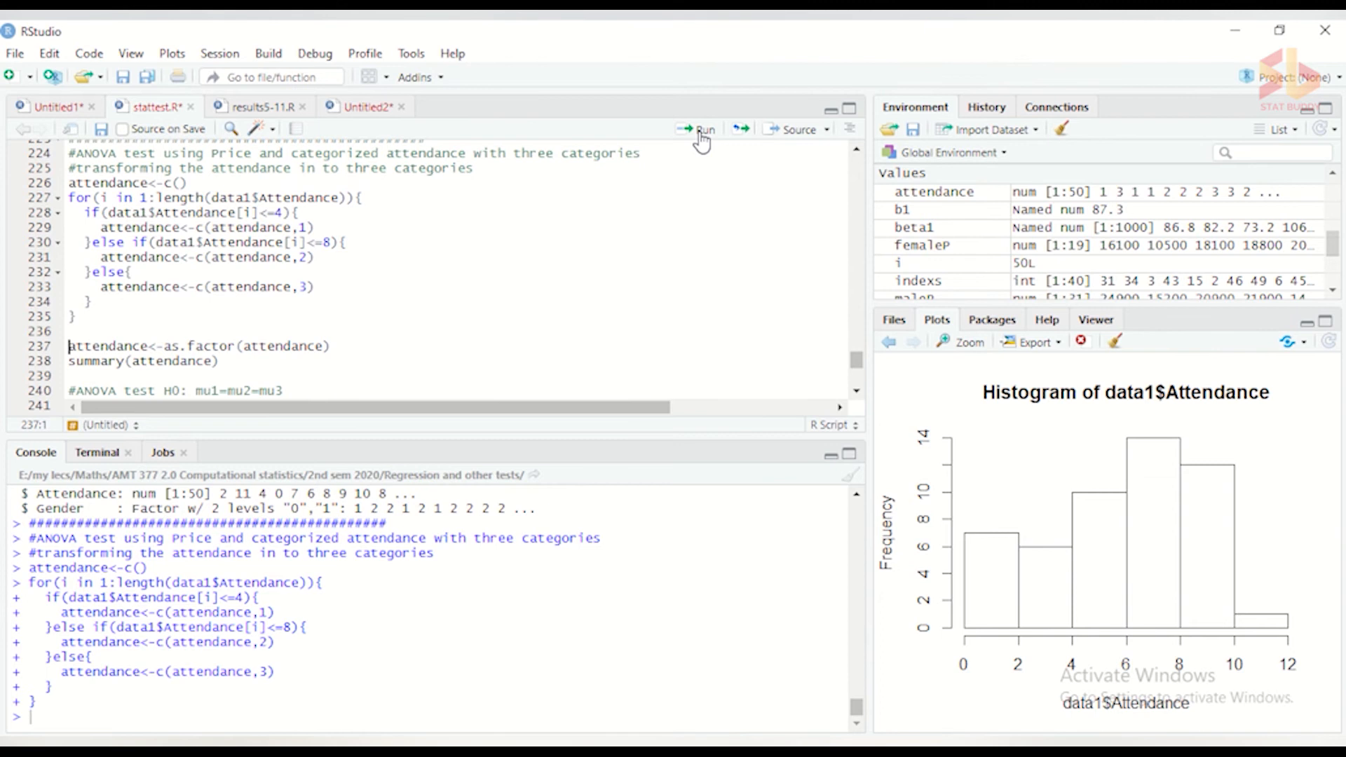
Run the script lines that convert attendance to a factor and summarize its categories.
click(702, 138)
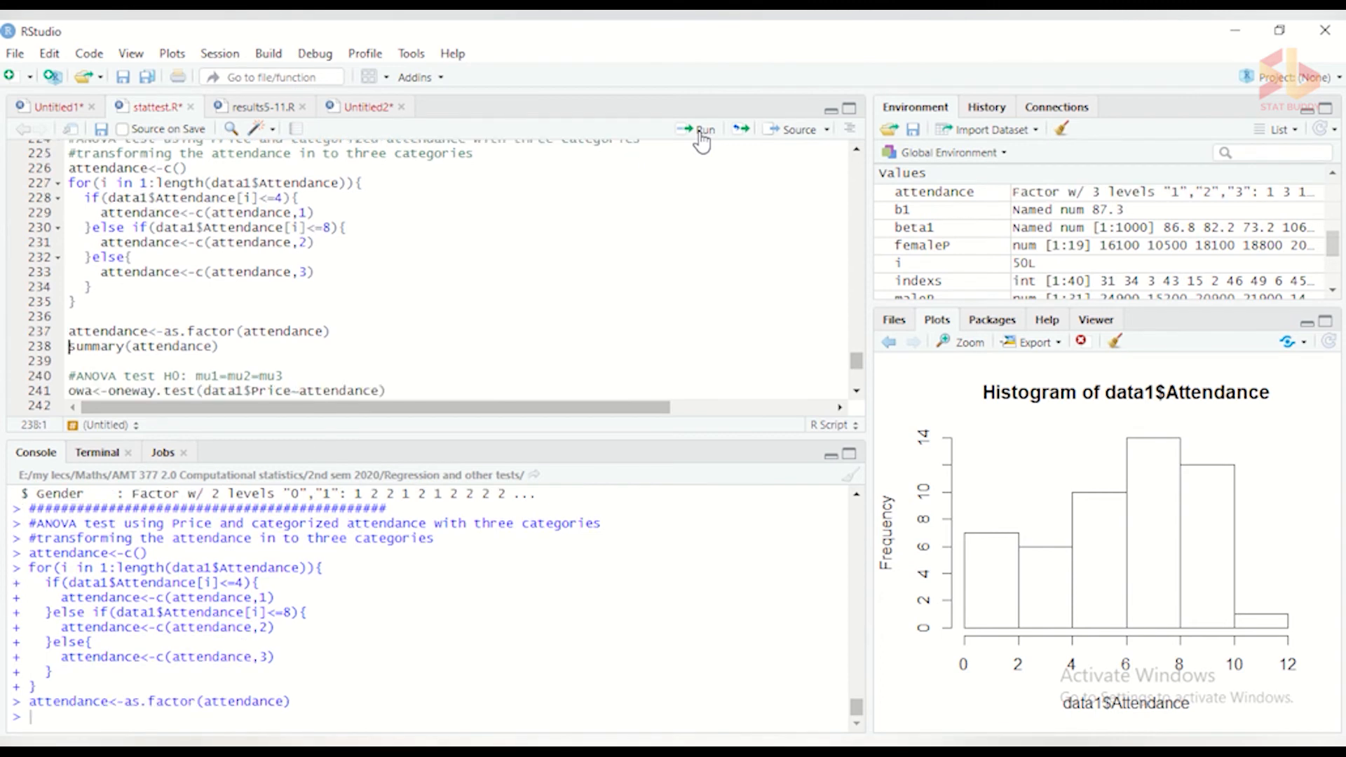
click(702, 138)
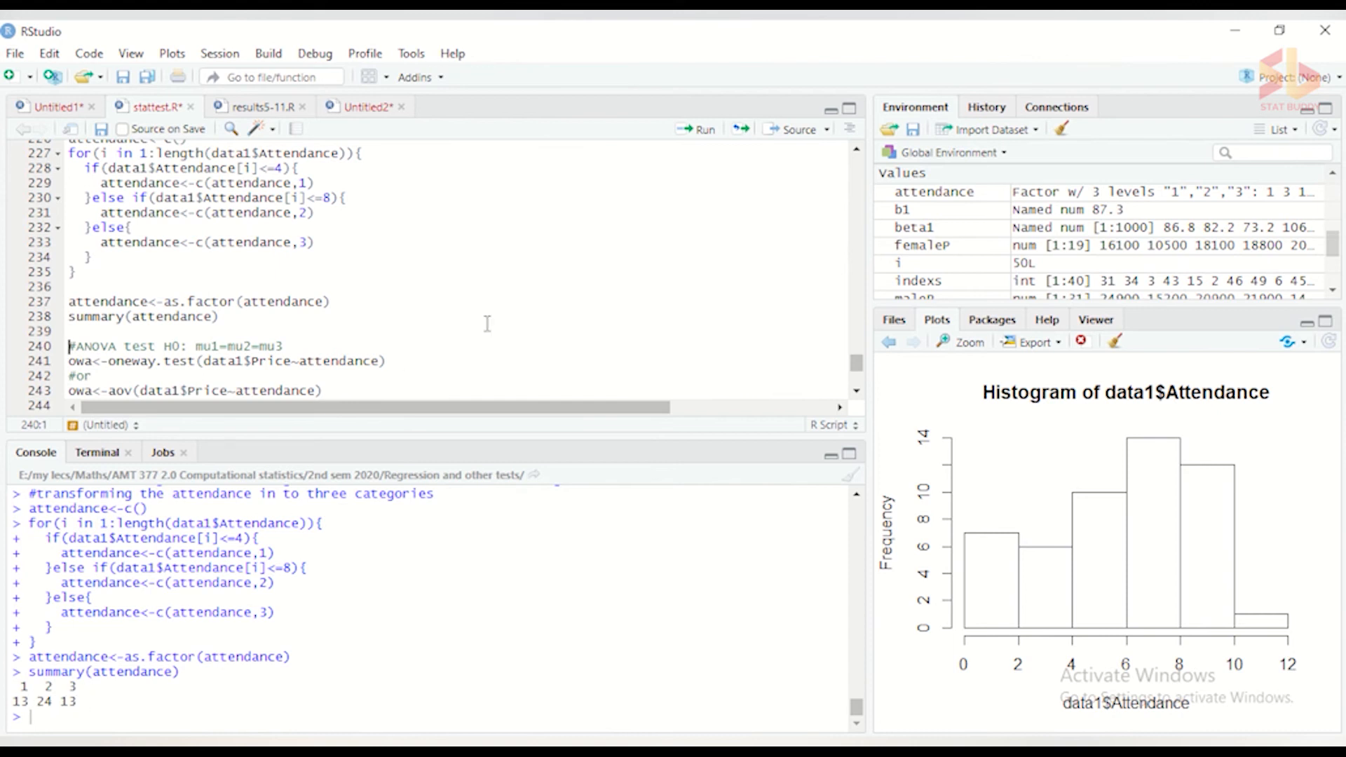
Run the one-way test of data1$Price by attendance with oneway.test, storing the result in owa.
scroll(488, 323, down, 2)
scroll(487, 322, down, 1)
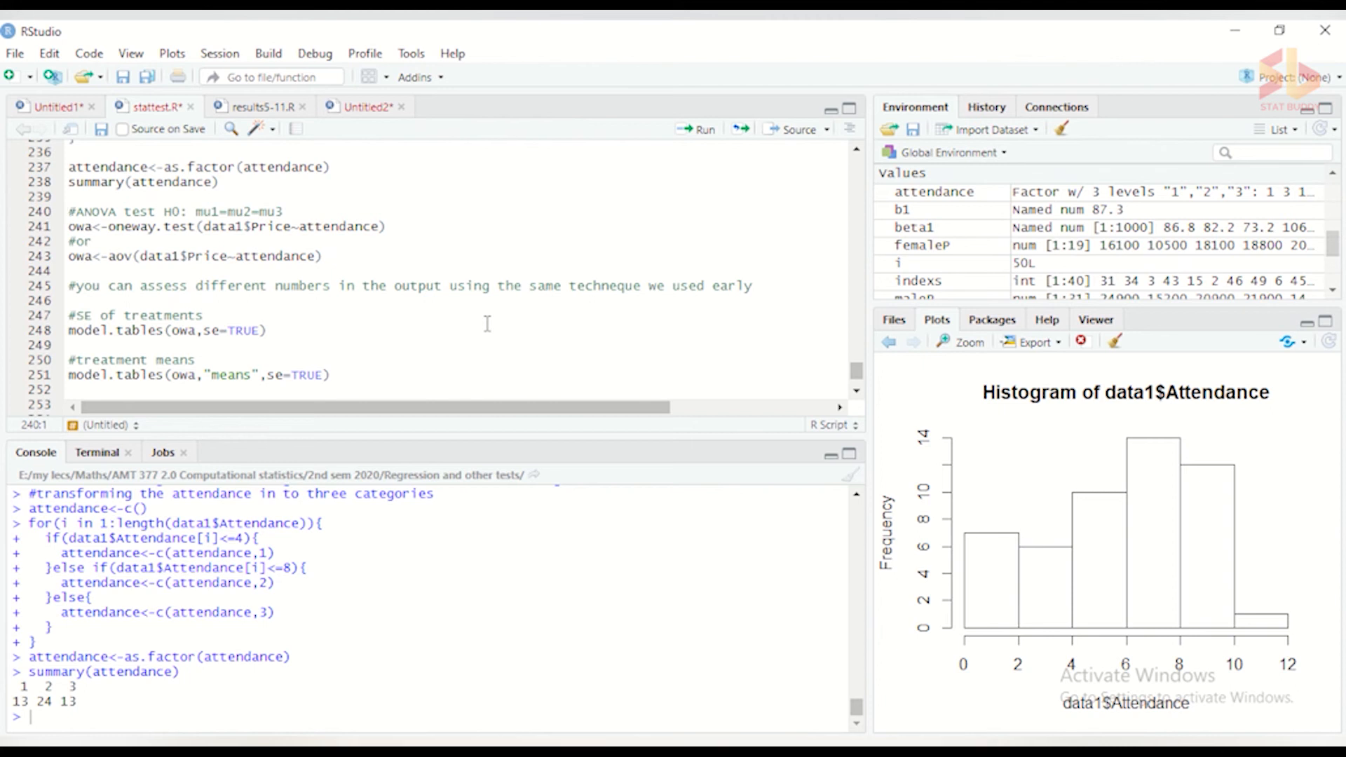
click(283, 212)
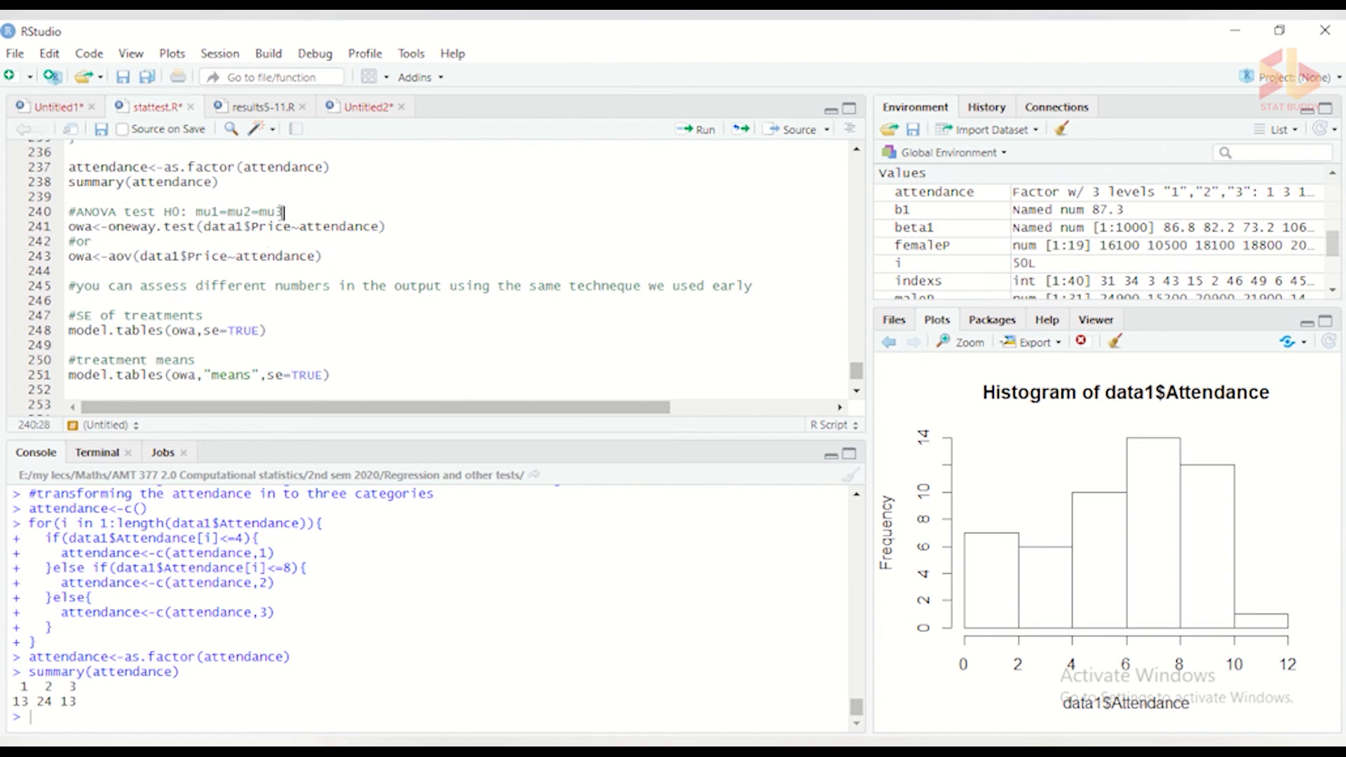
drag(283, 211, 197, 212)
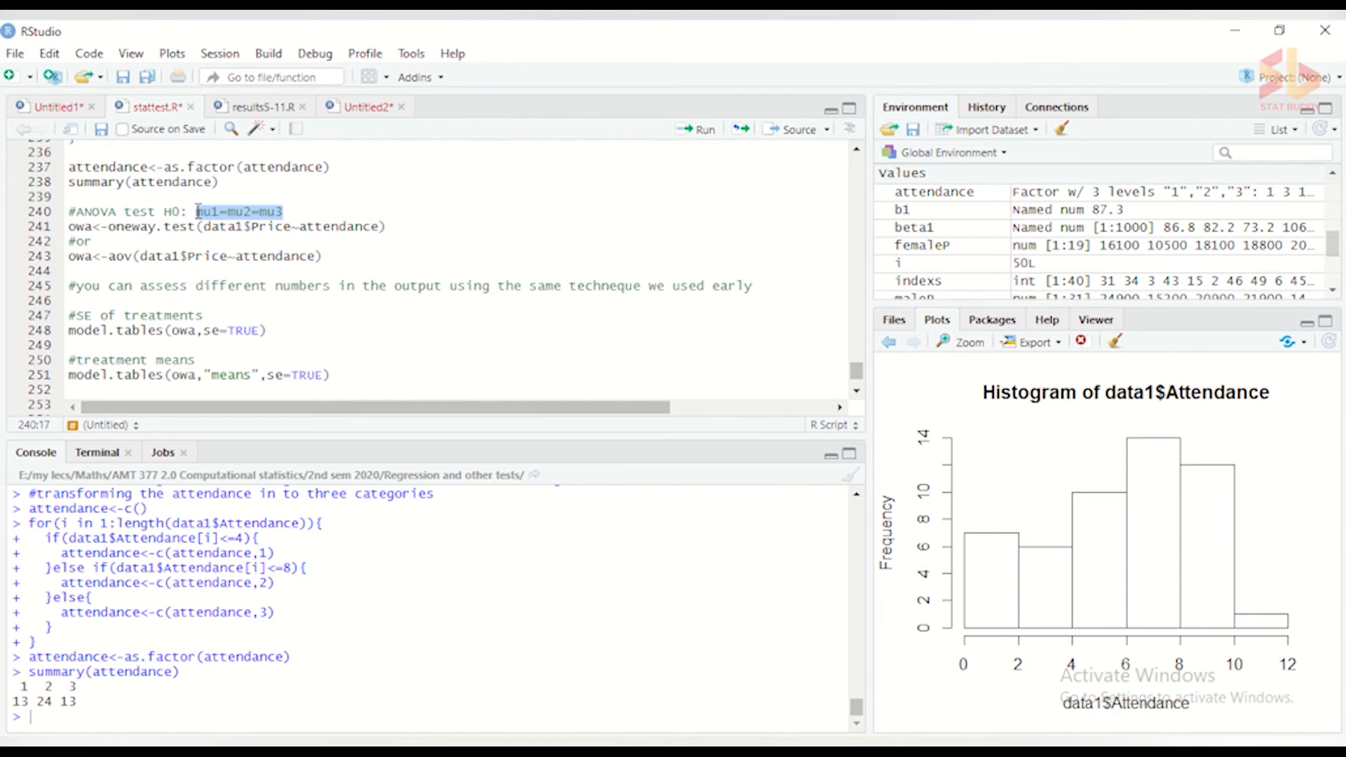
click(284, 227)
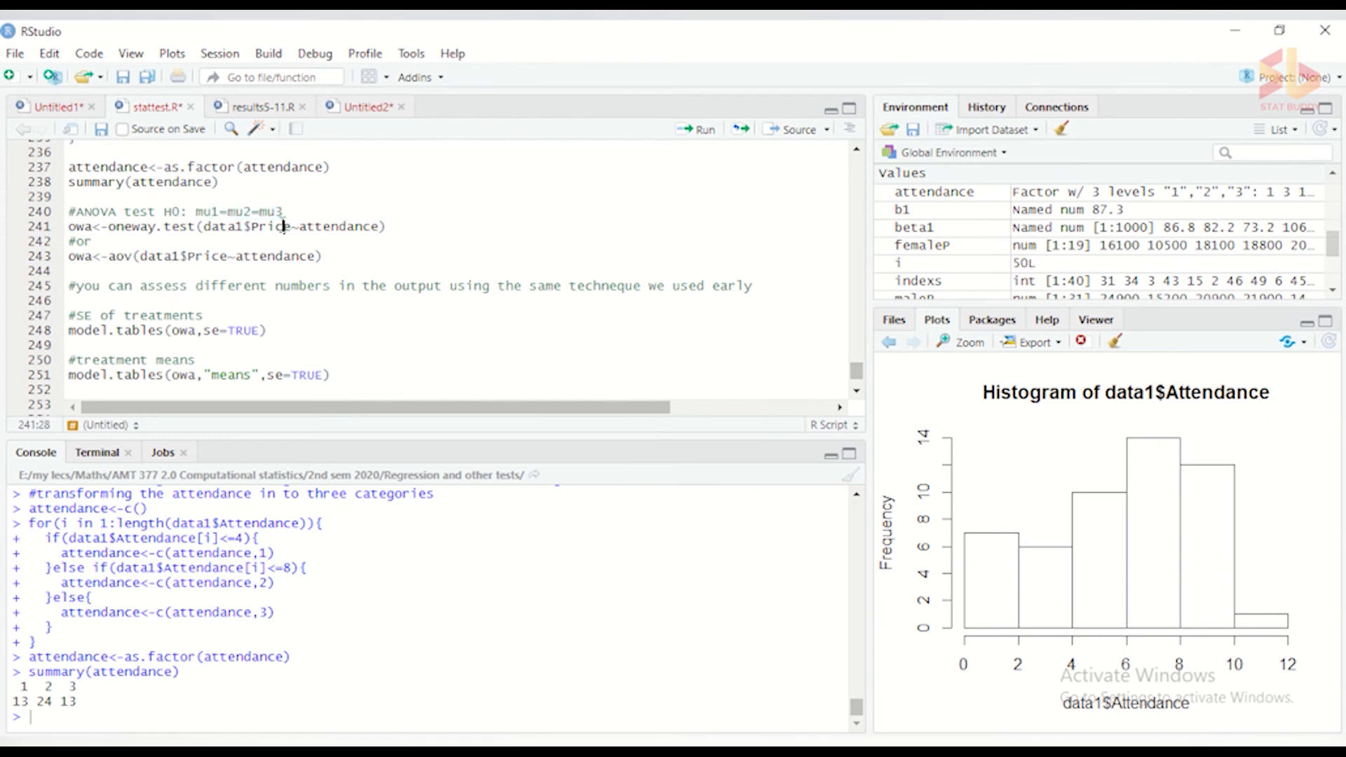
click(396, 226)
click(199, 227)
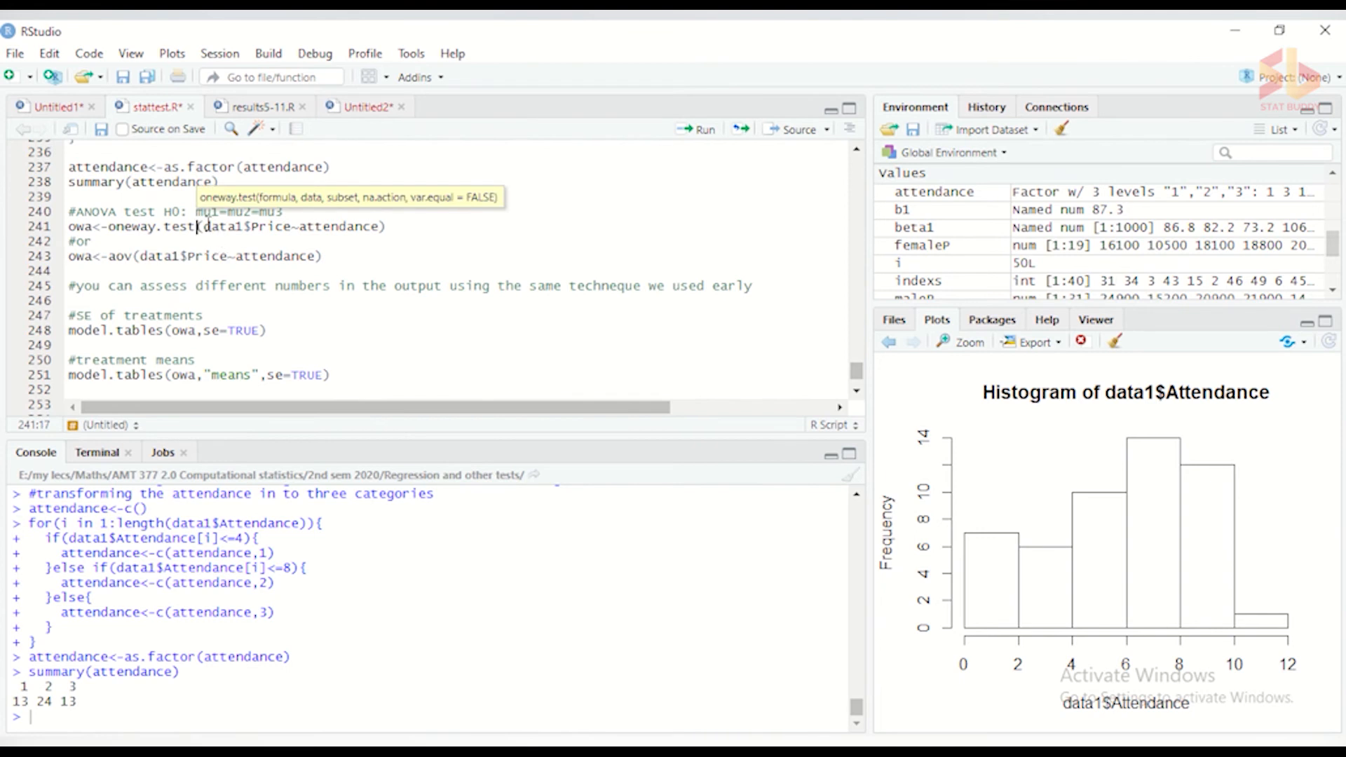
drag(205, 226, 293, 225)
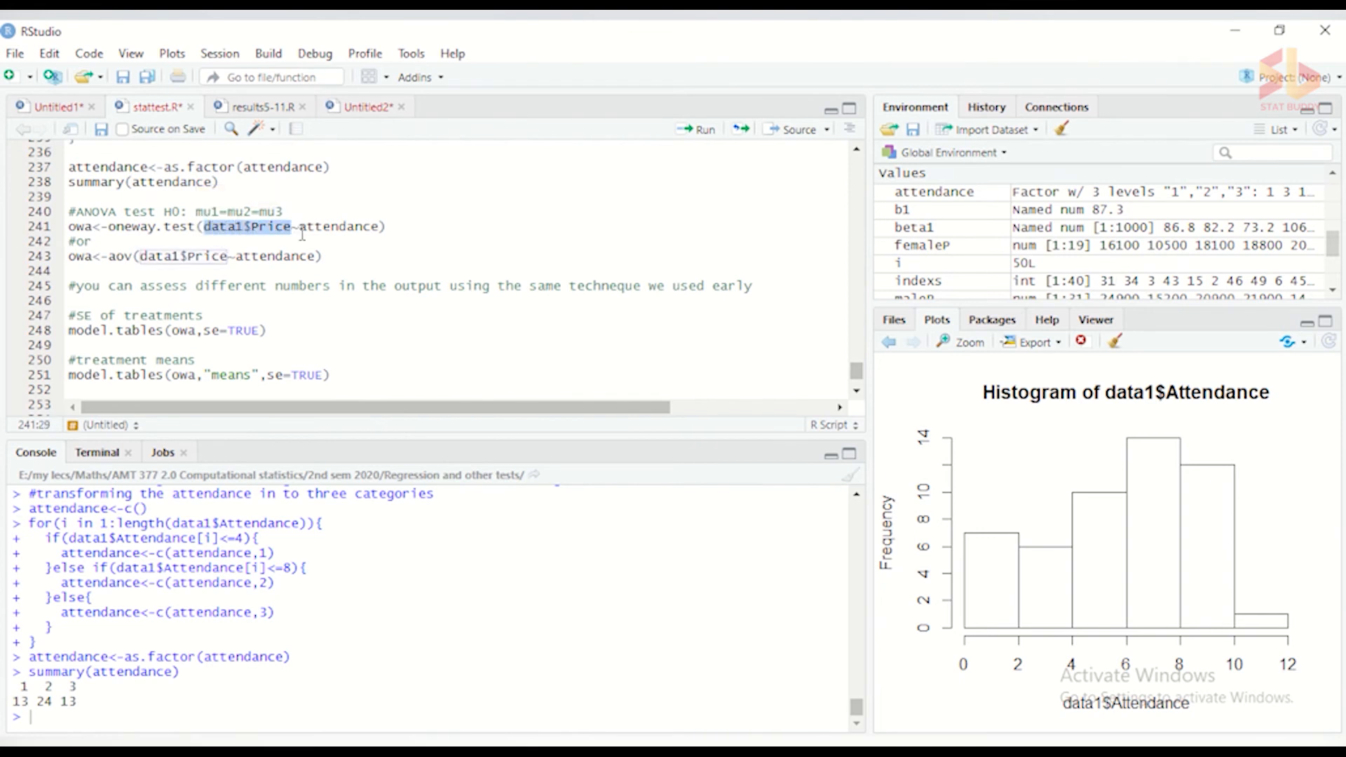
drag(299, 227, 379, 230)
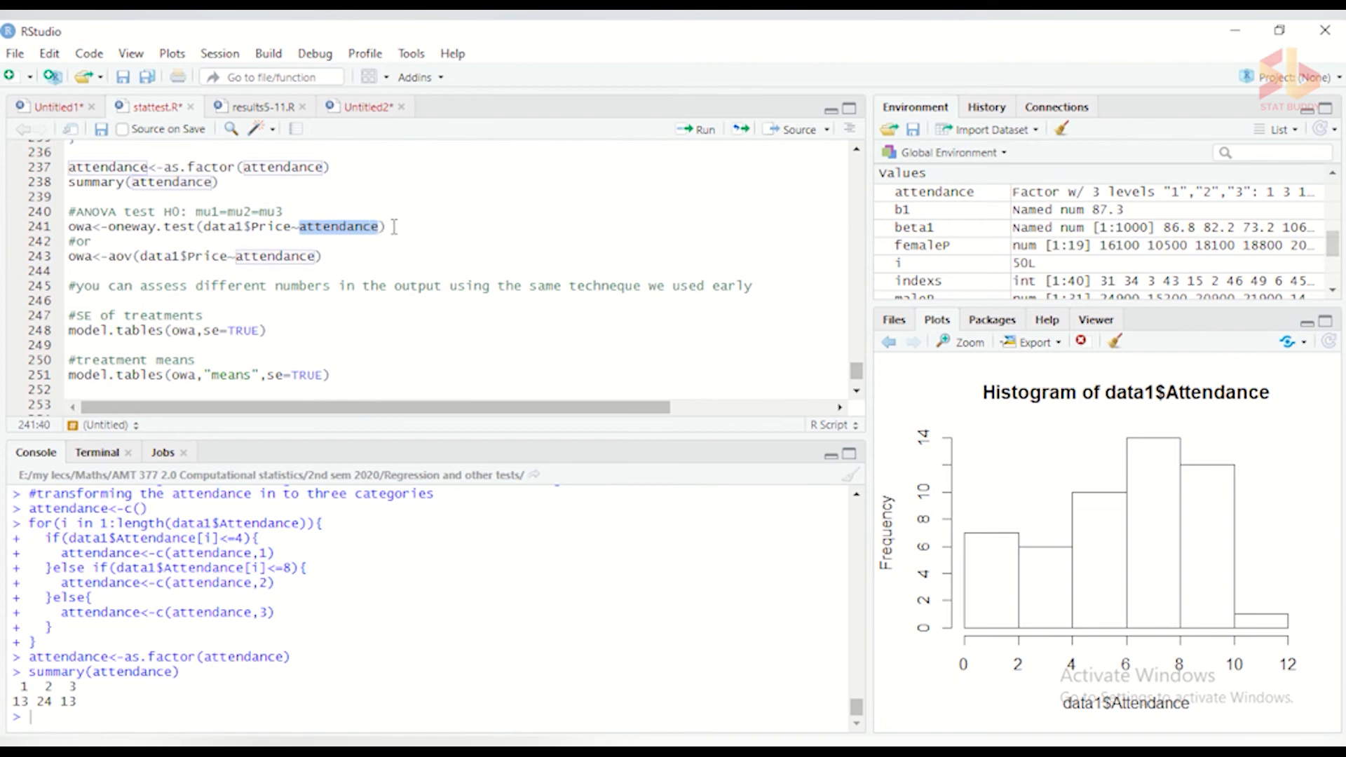
click(393, 226)
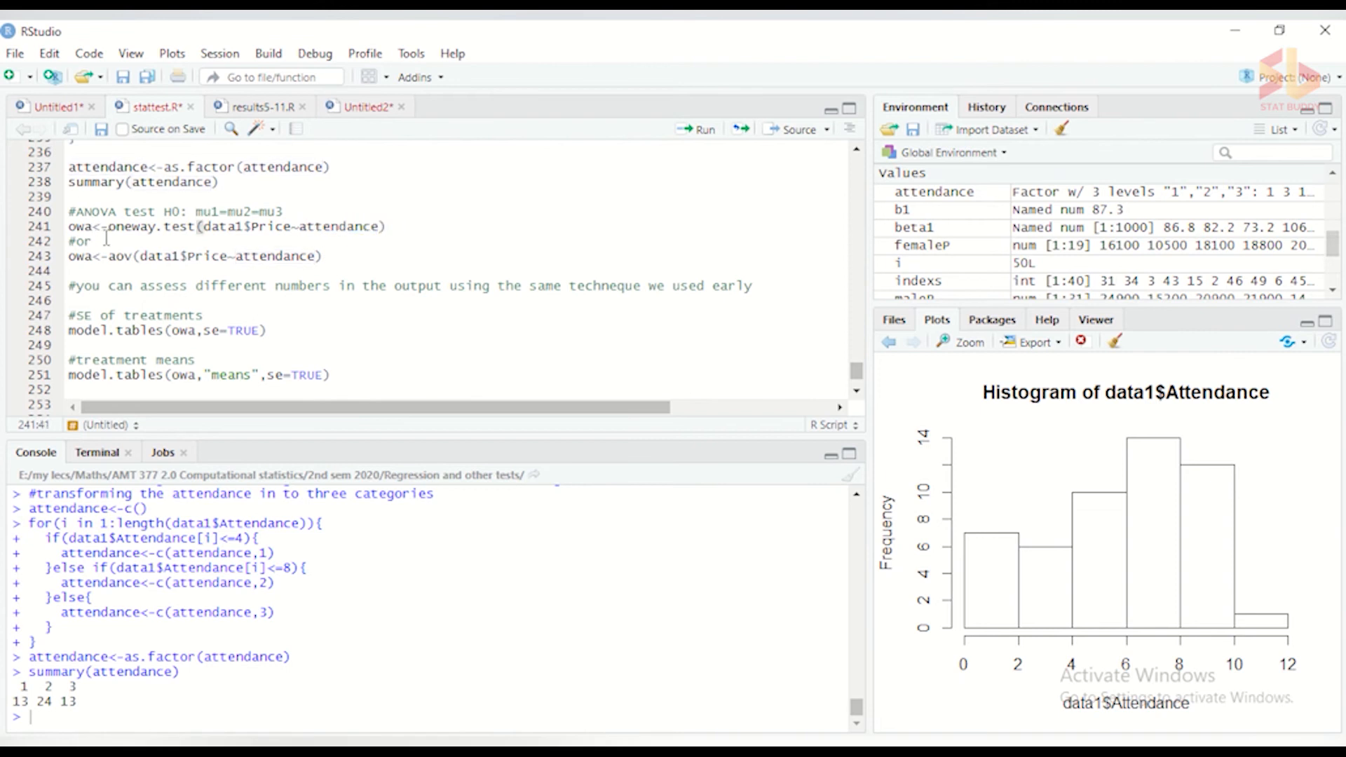
click(702, 130)
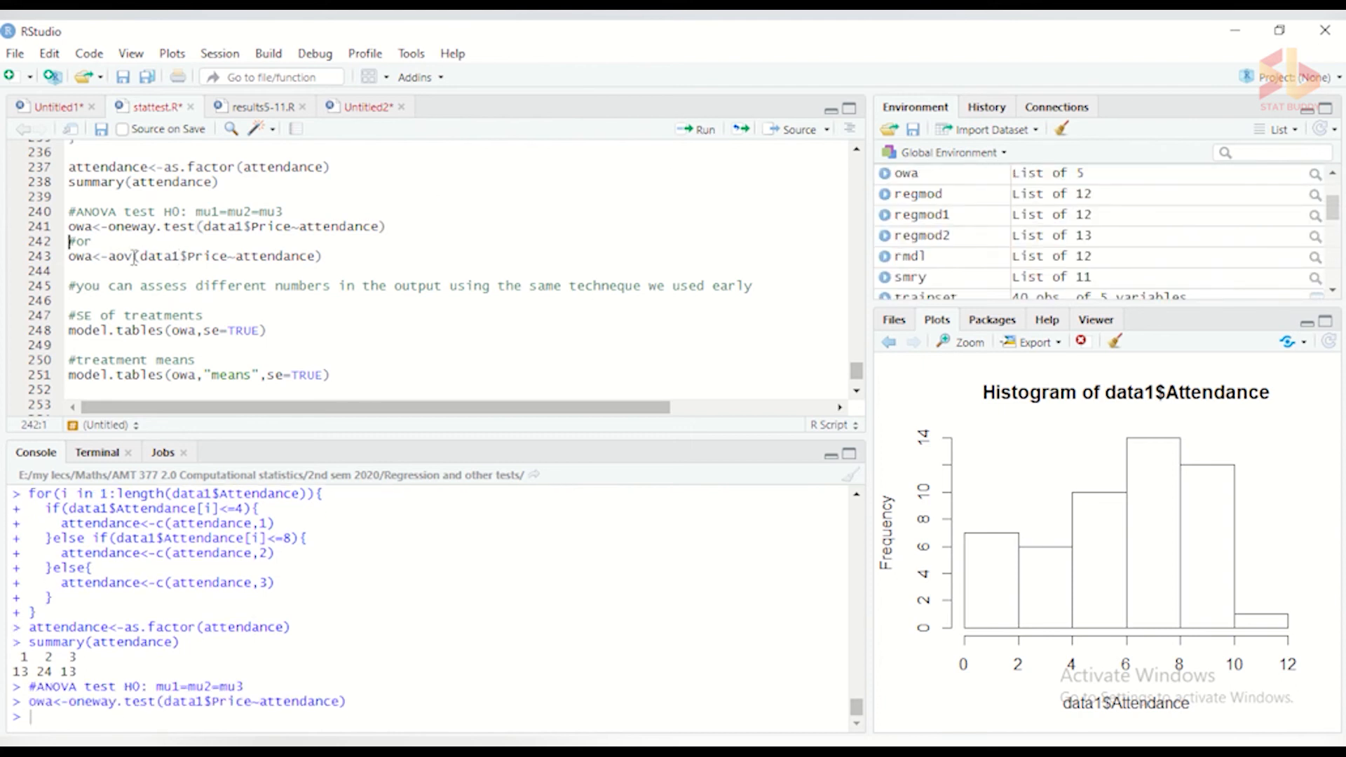
Rename the aov result variable to owa1 and run owa1<-aov(data1$Price~attendance).
drag(134, 257, 110, 257)
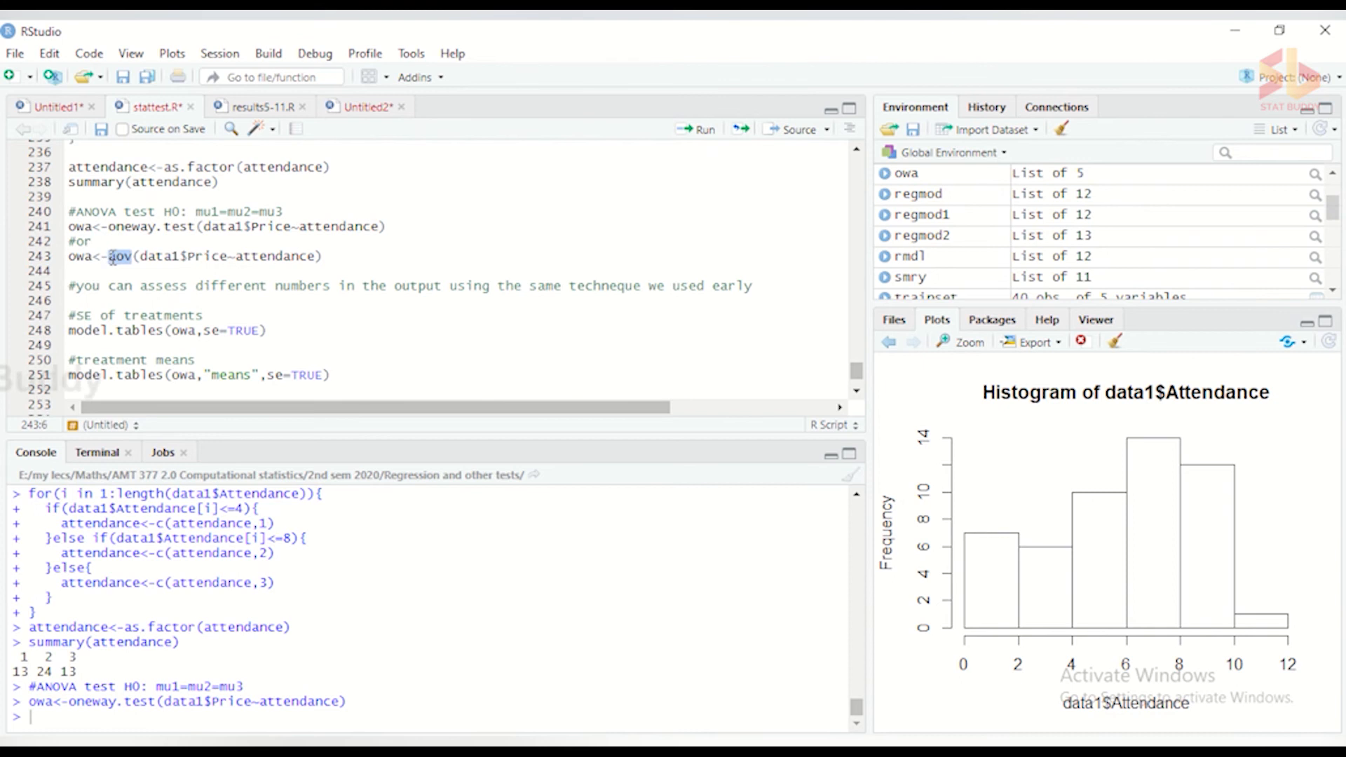
click(356, 254)
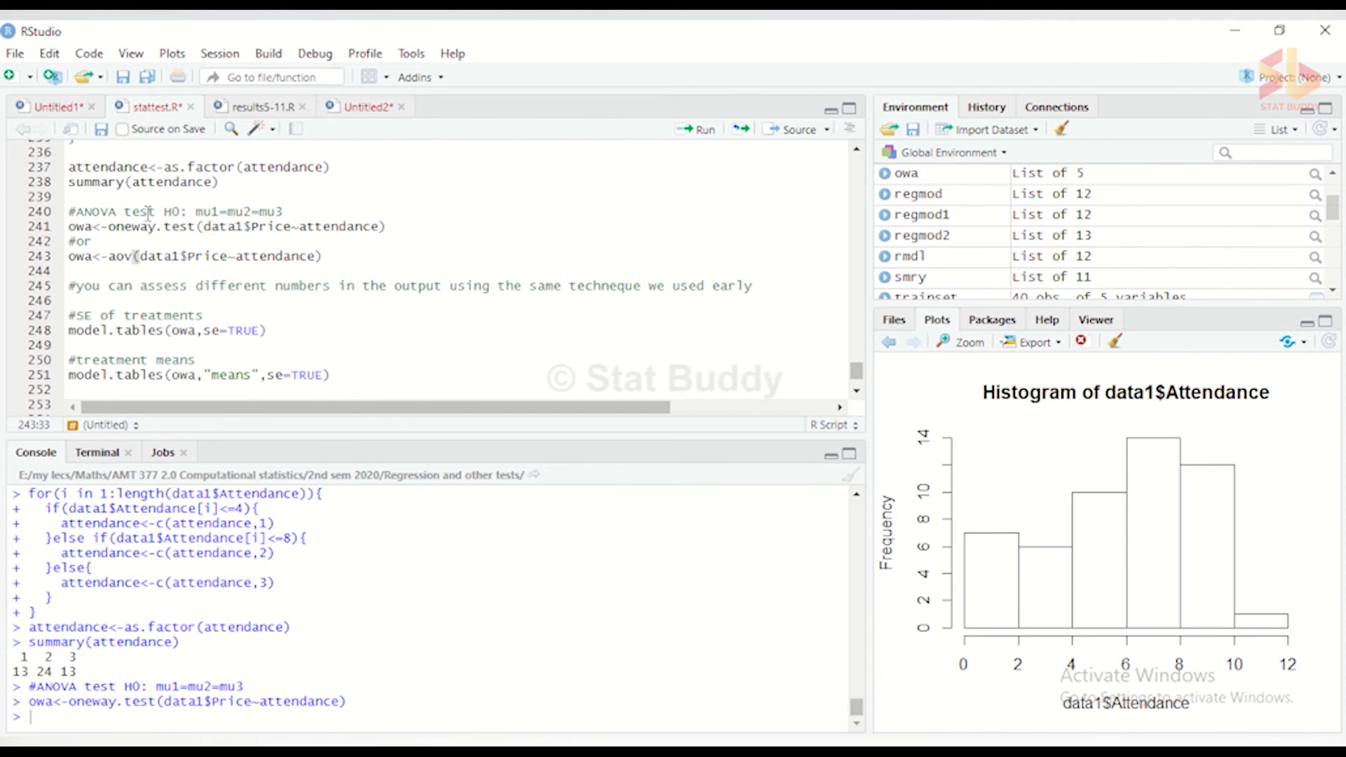
click(96, 255)
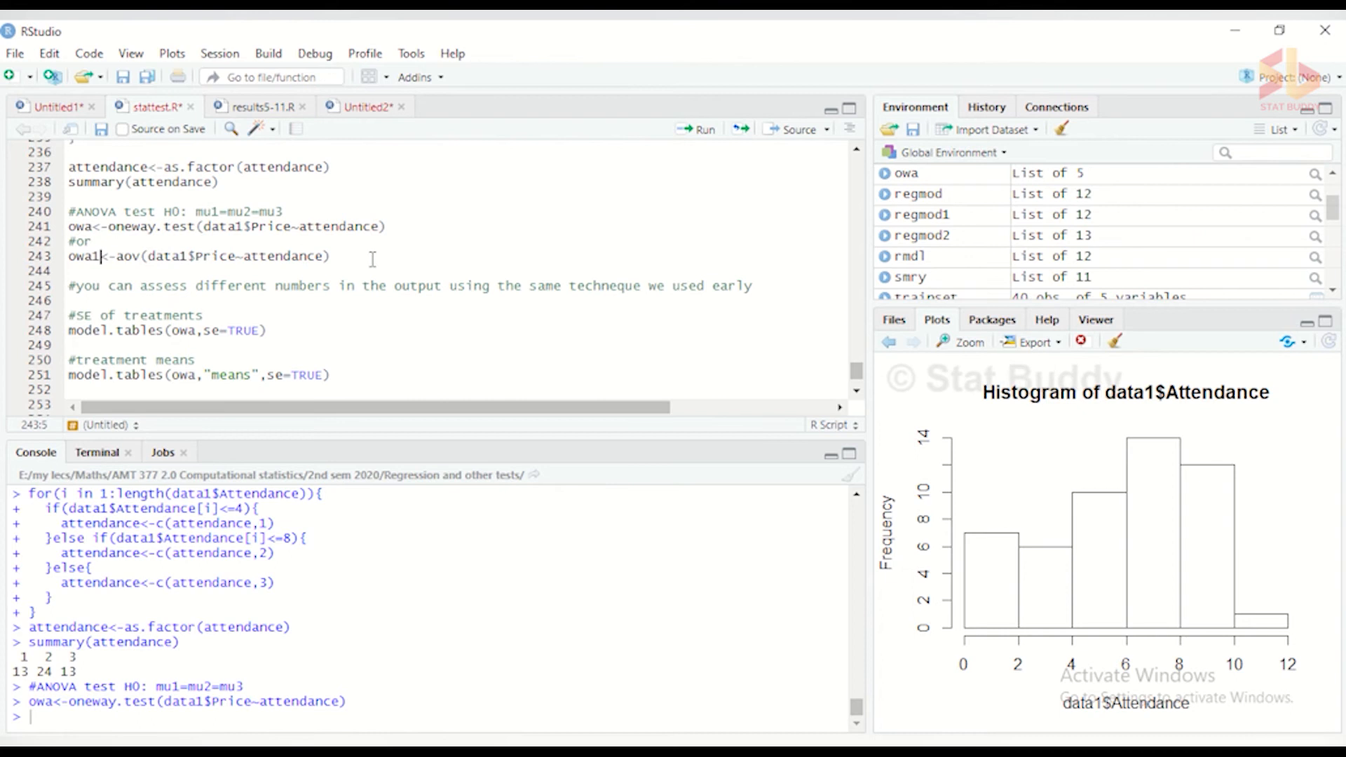
click(695, 131)
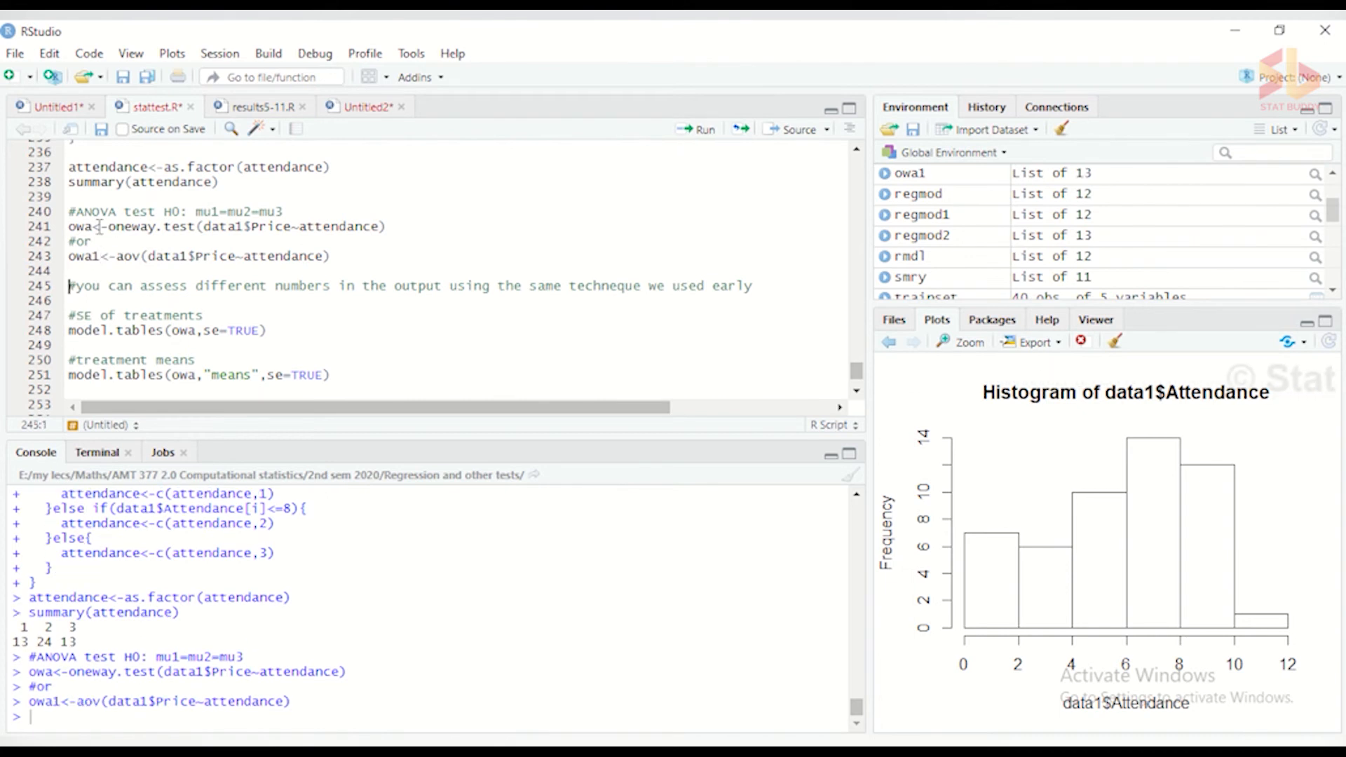
Print the stored one-way test result owa in the console and check its p-value.
drag(92, 226, 68, 227)
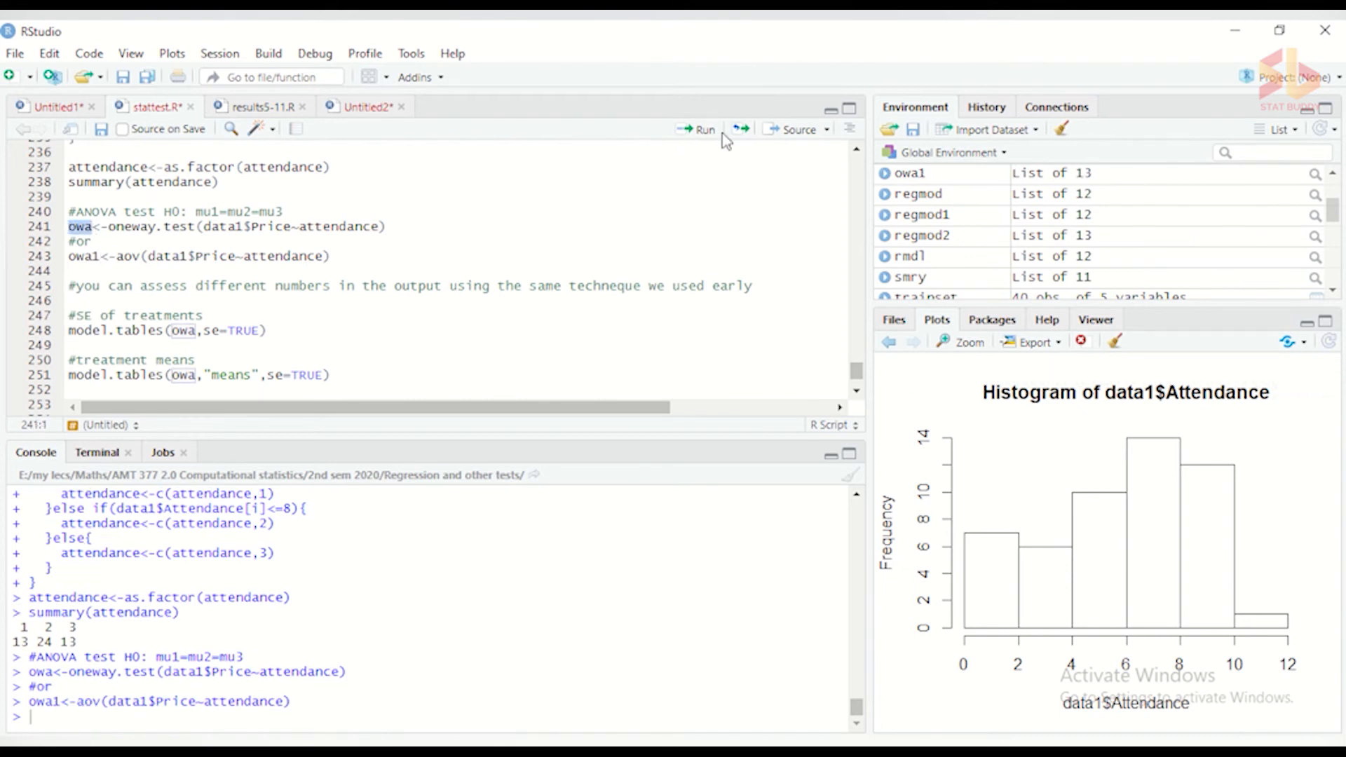
click(694, 130)
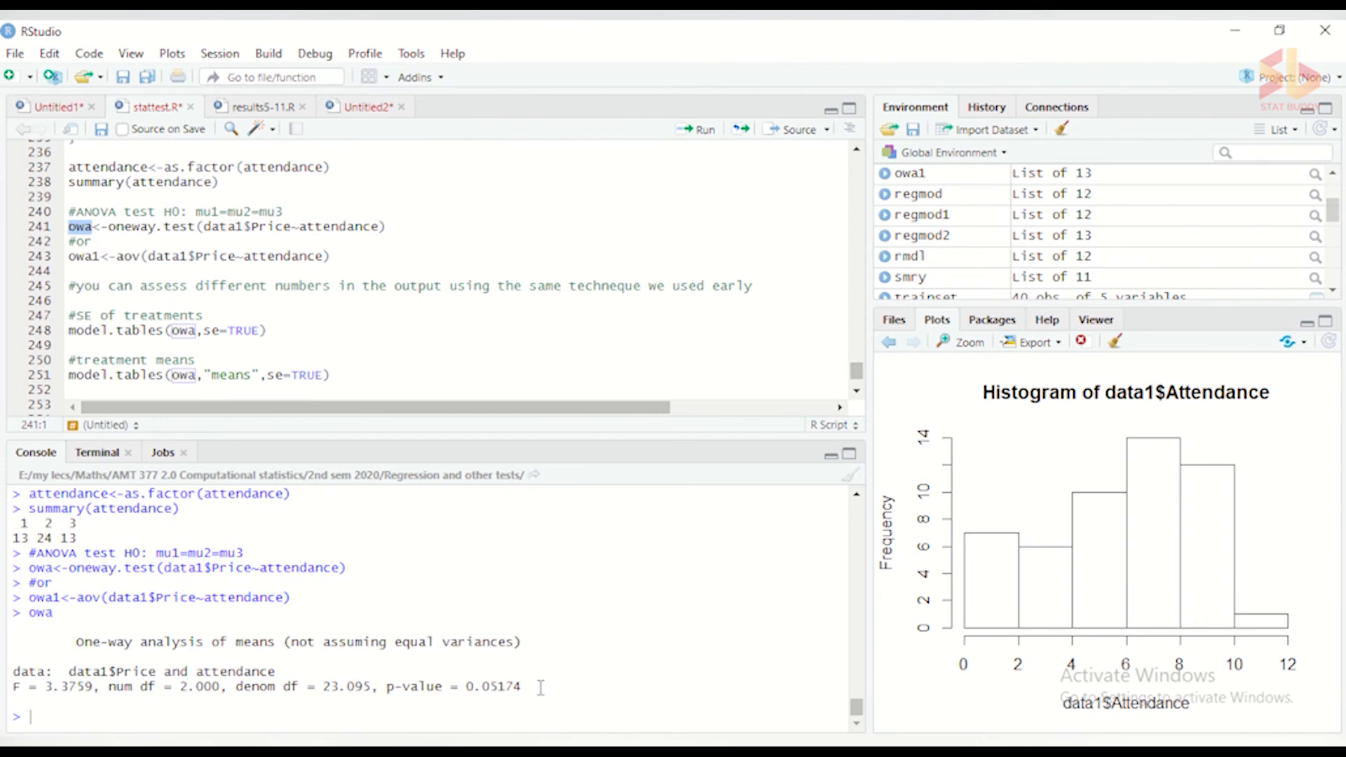
drag(543, 686, 387, 682)
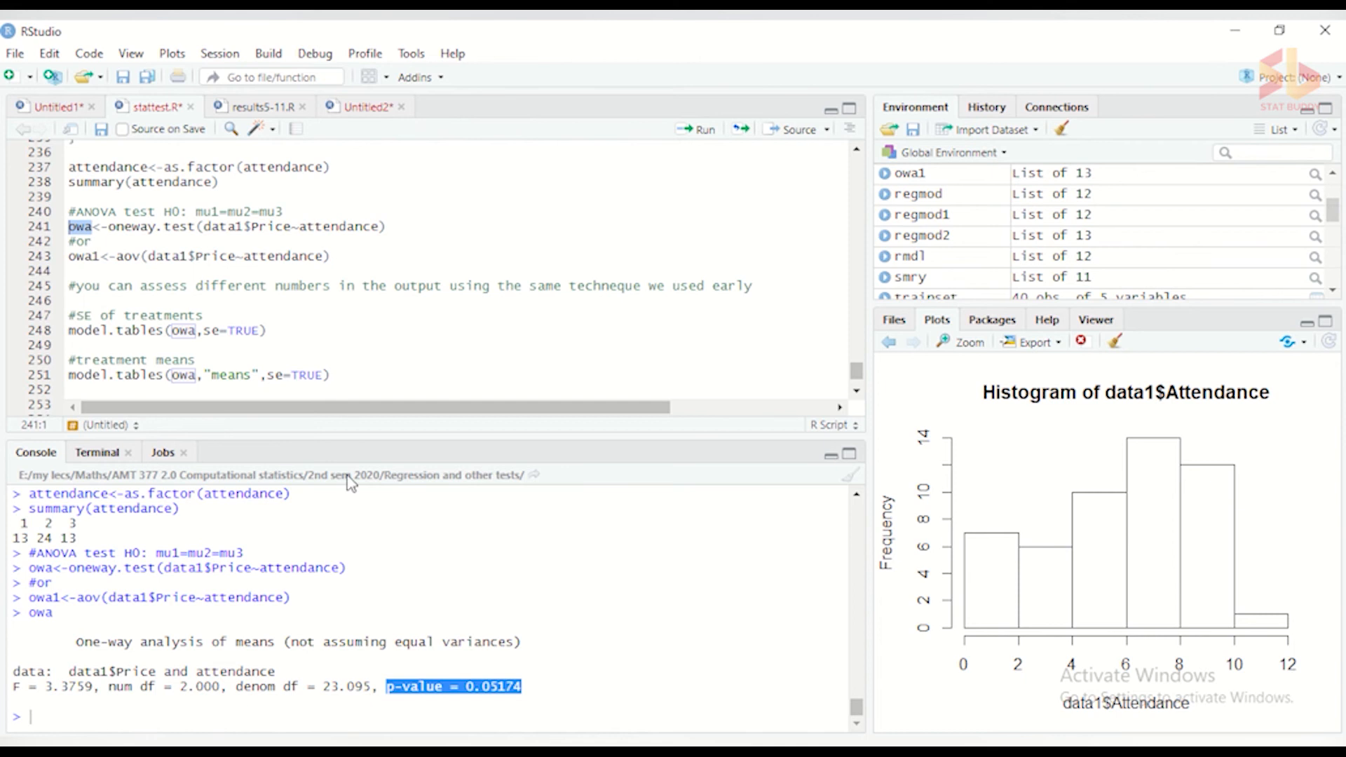
Print the aov result owa1 in the console and compare its output with the one-way test's p-value.
drag(100, 256, 69, 257)
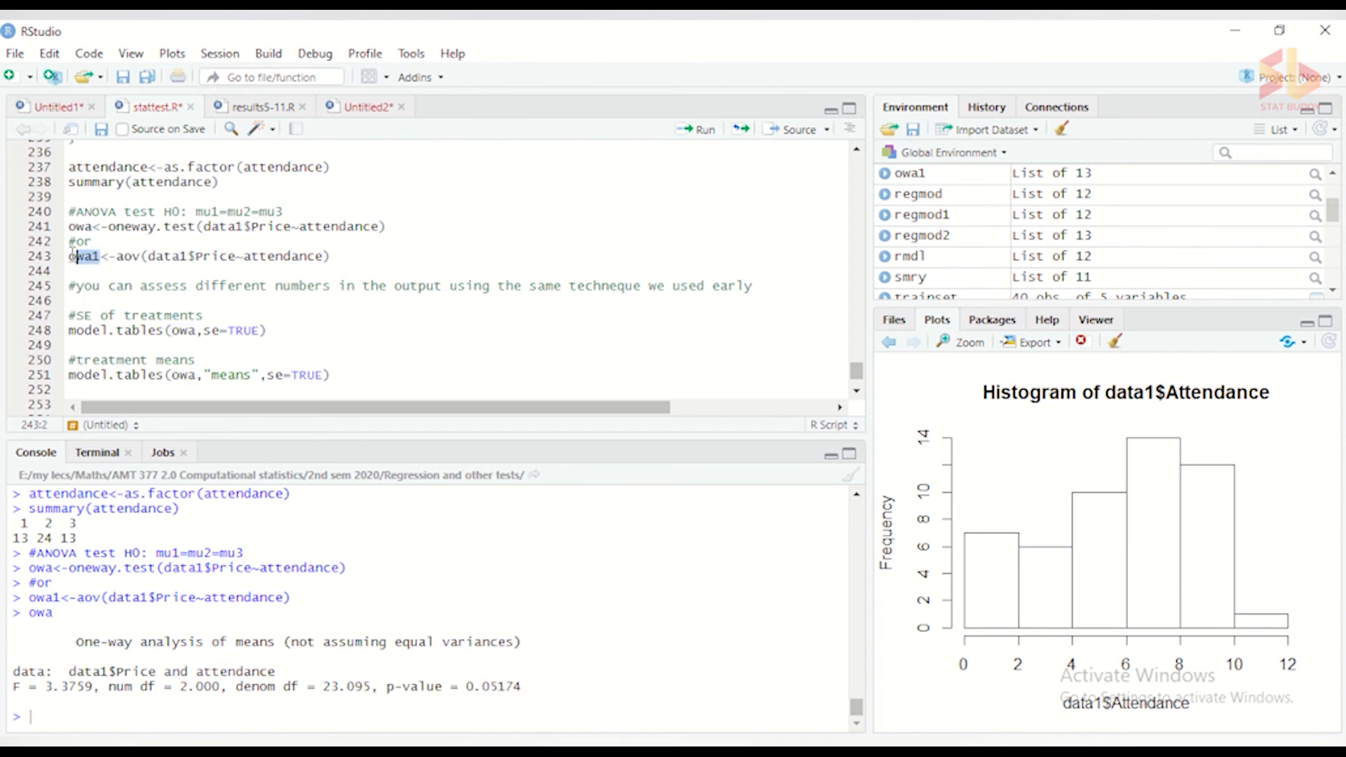
click(692, 138)
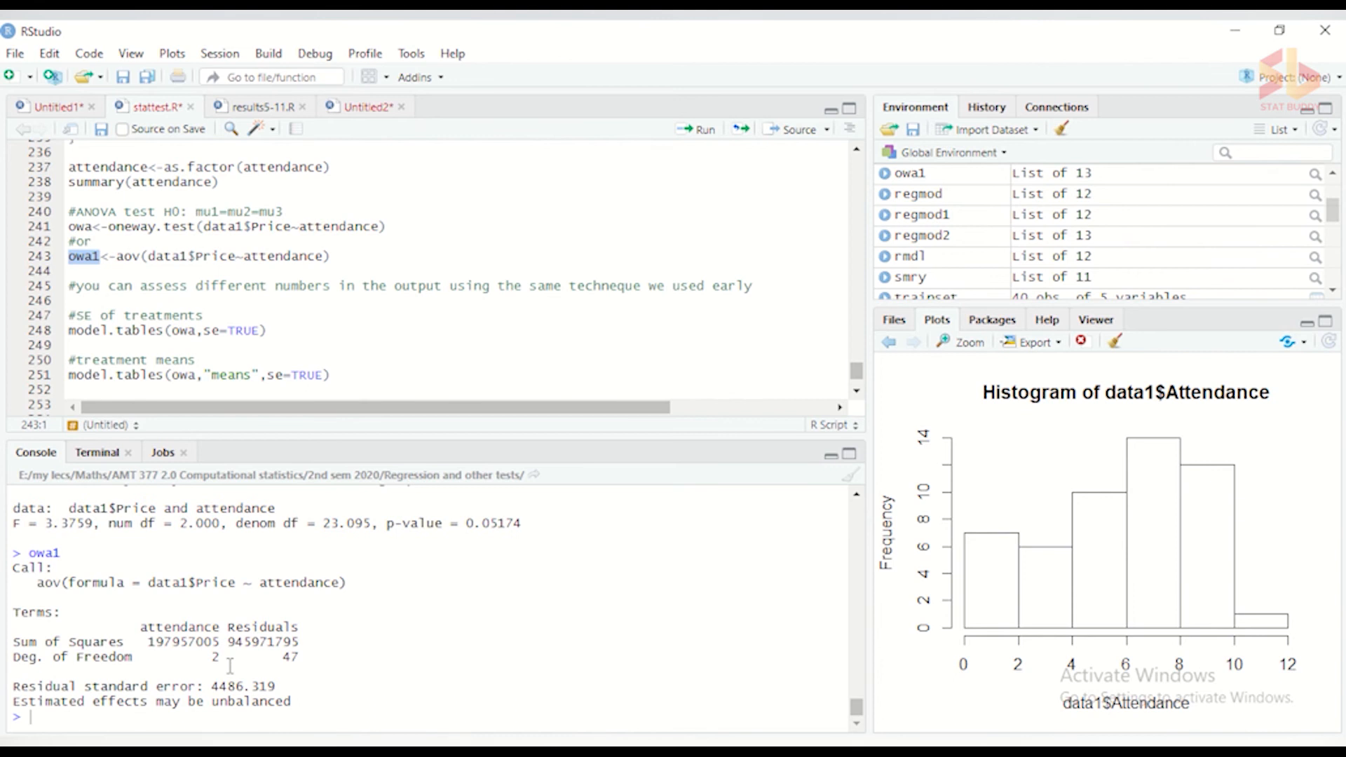
scroll(230, 666, up, 2)
scroll(230, 667, down, 2)
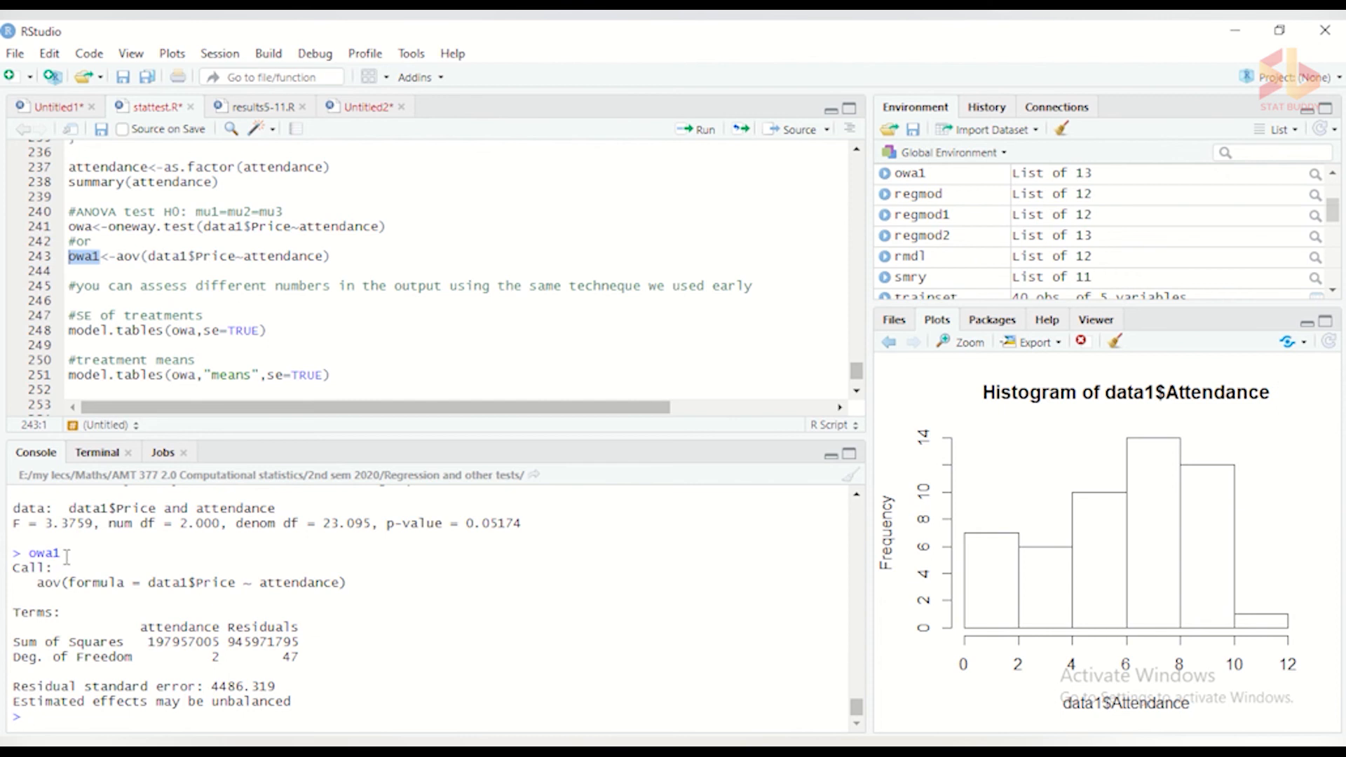
scroll(281, 589, up, 2)
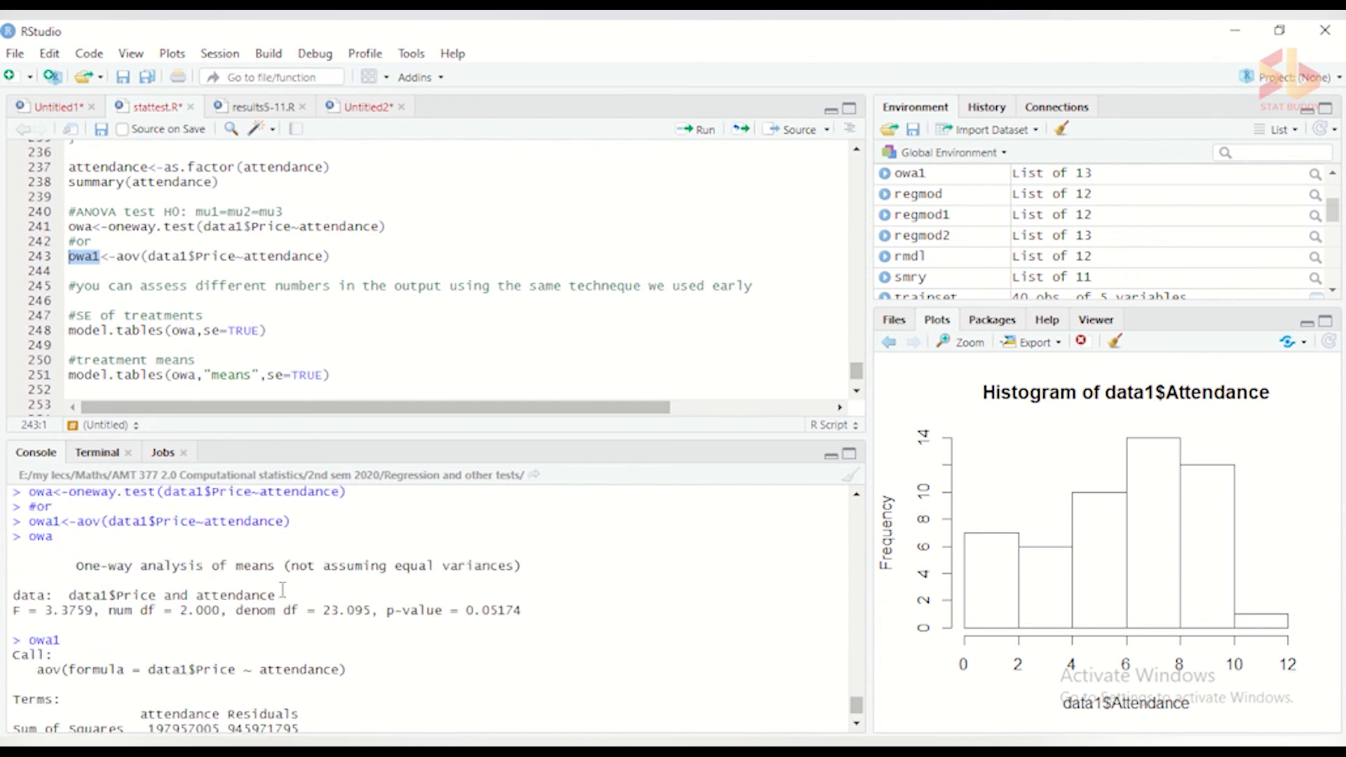
drag(535, 605, 388, 607)
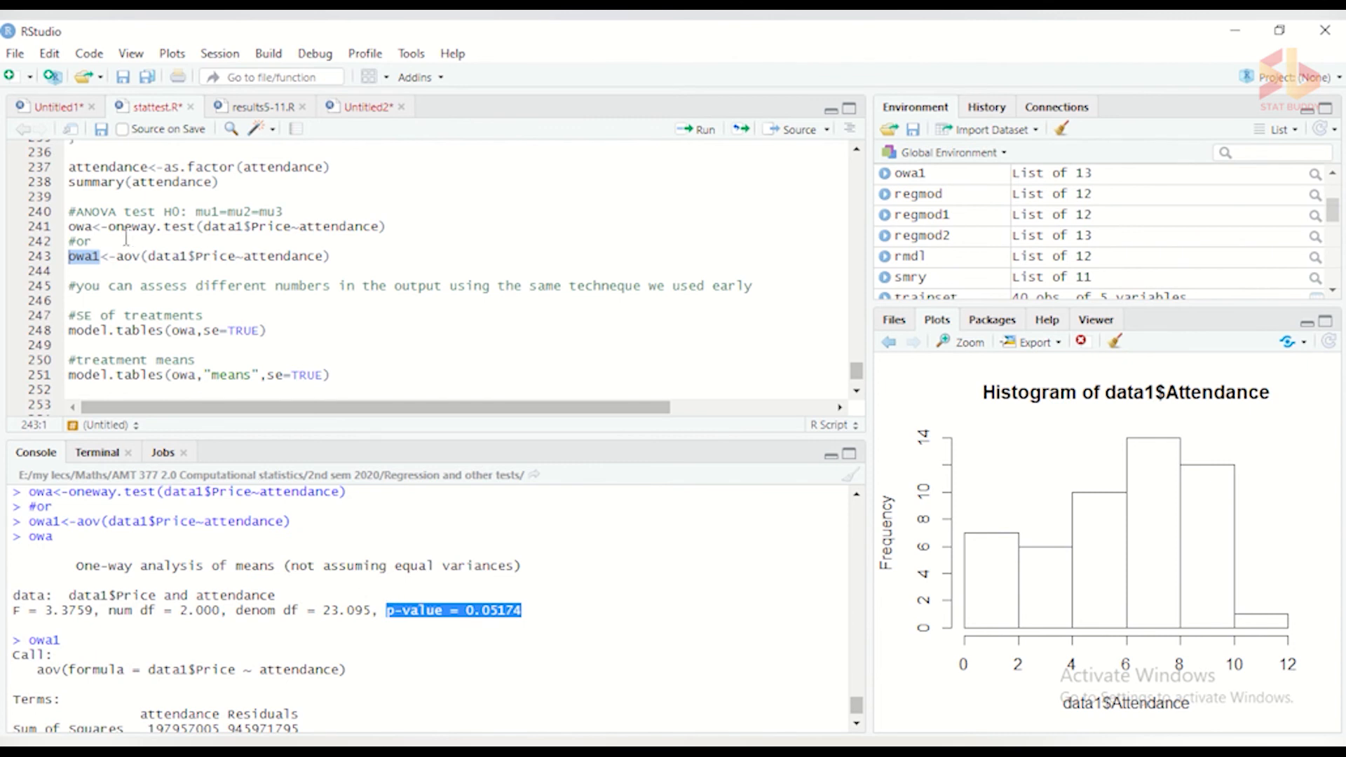
click(340, 269)
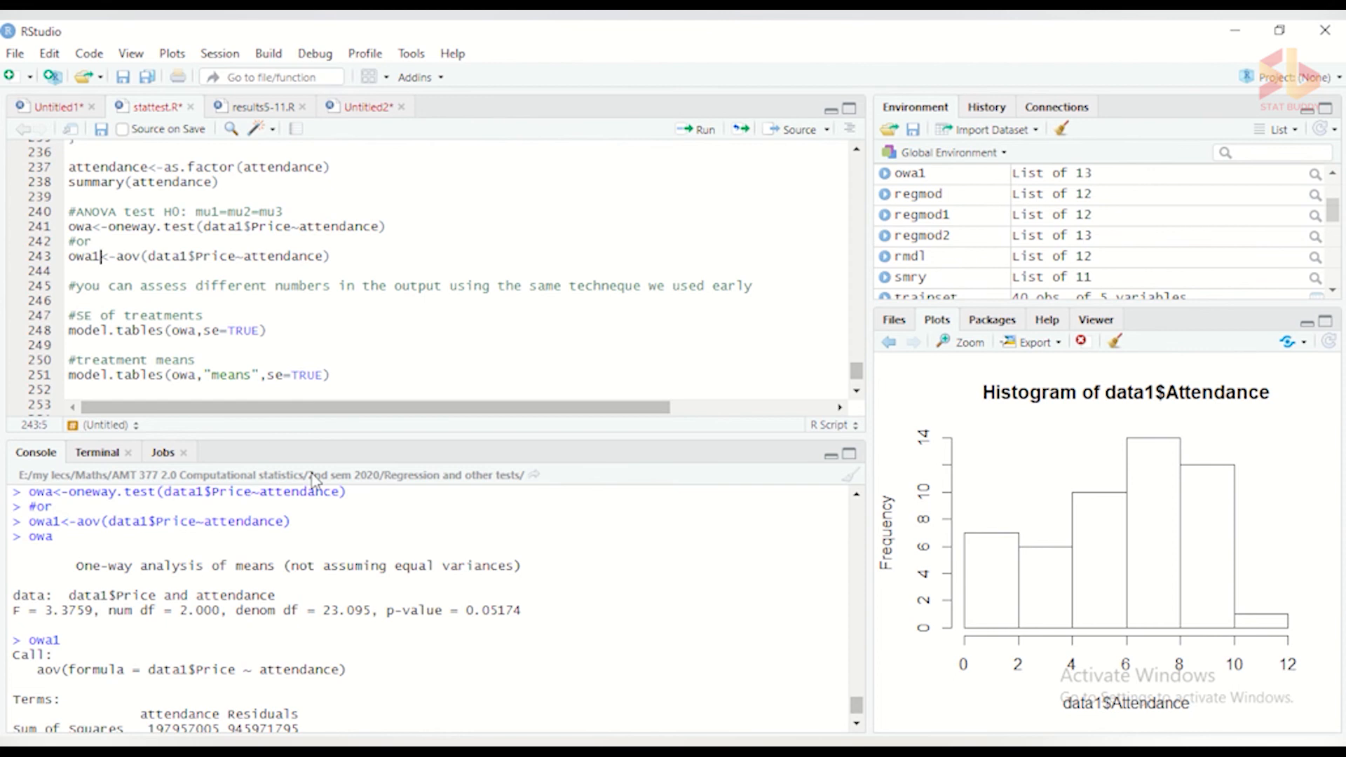
Enter owa$ and then owa1$ in the console to examine the components available in each result.
scroll(252, 564, down, 2)
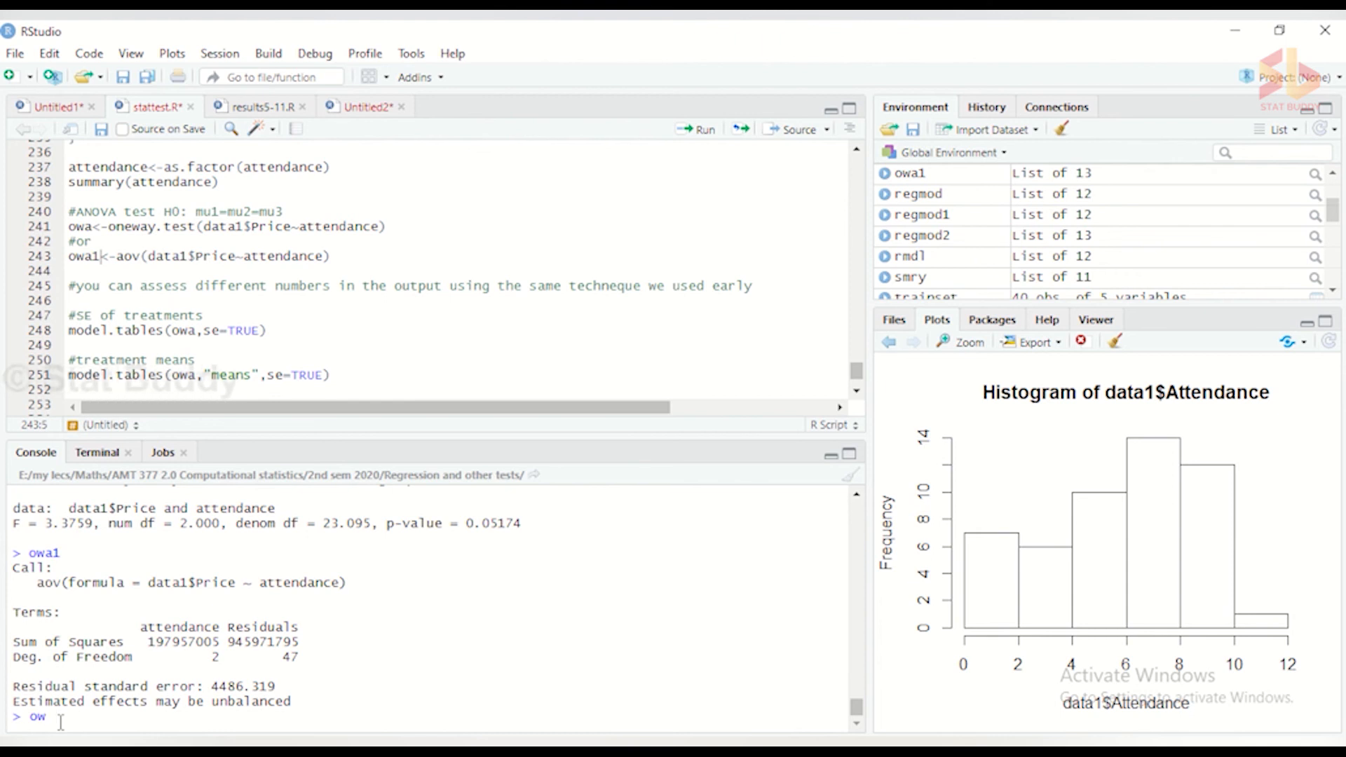
key(Tab)
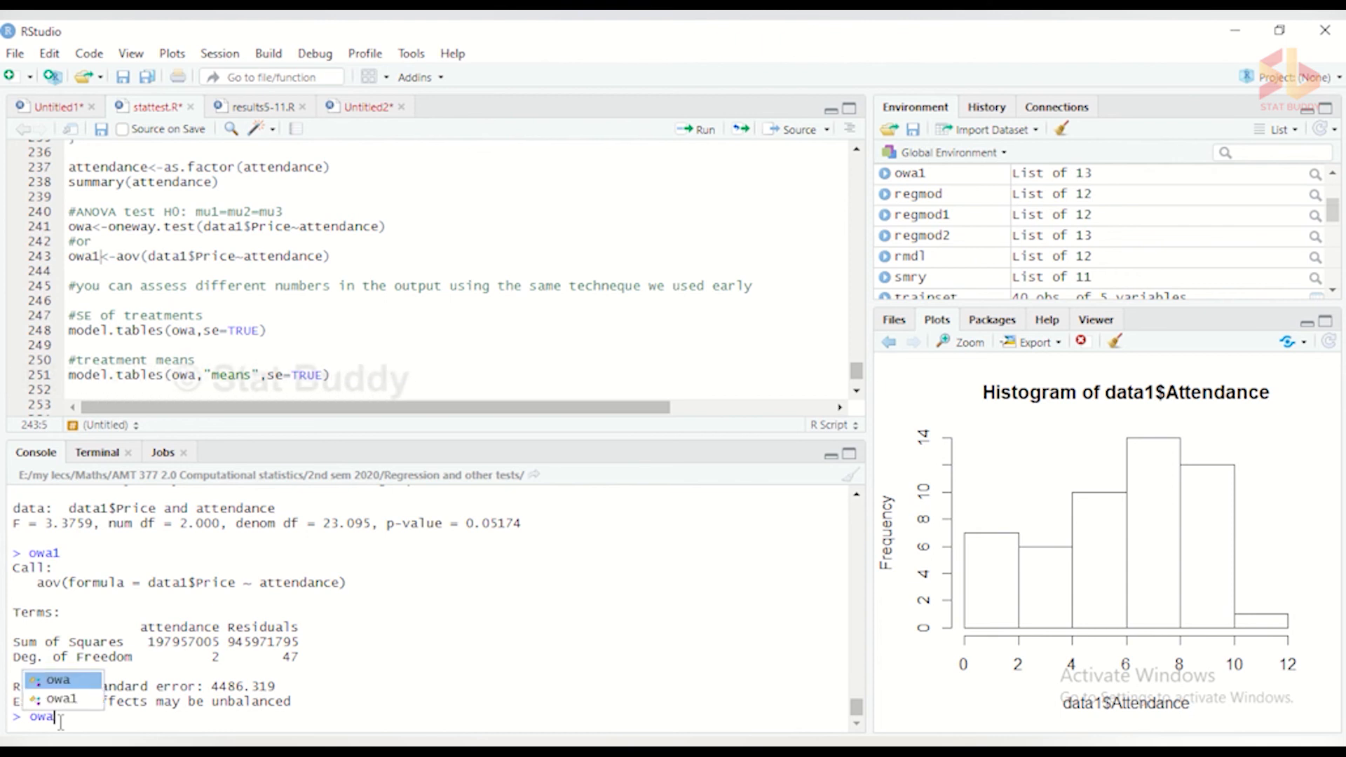
text($)
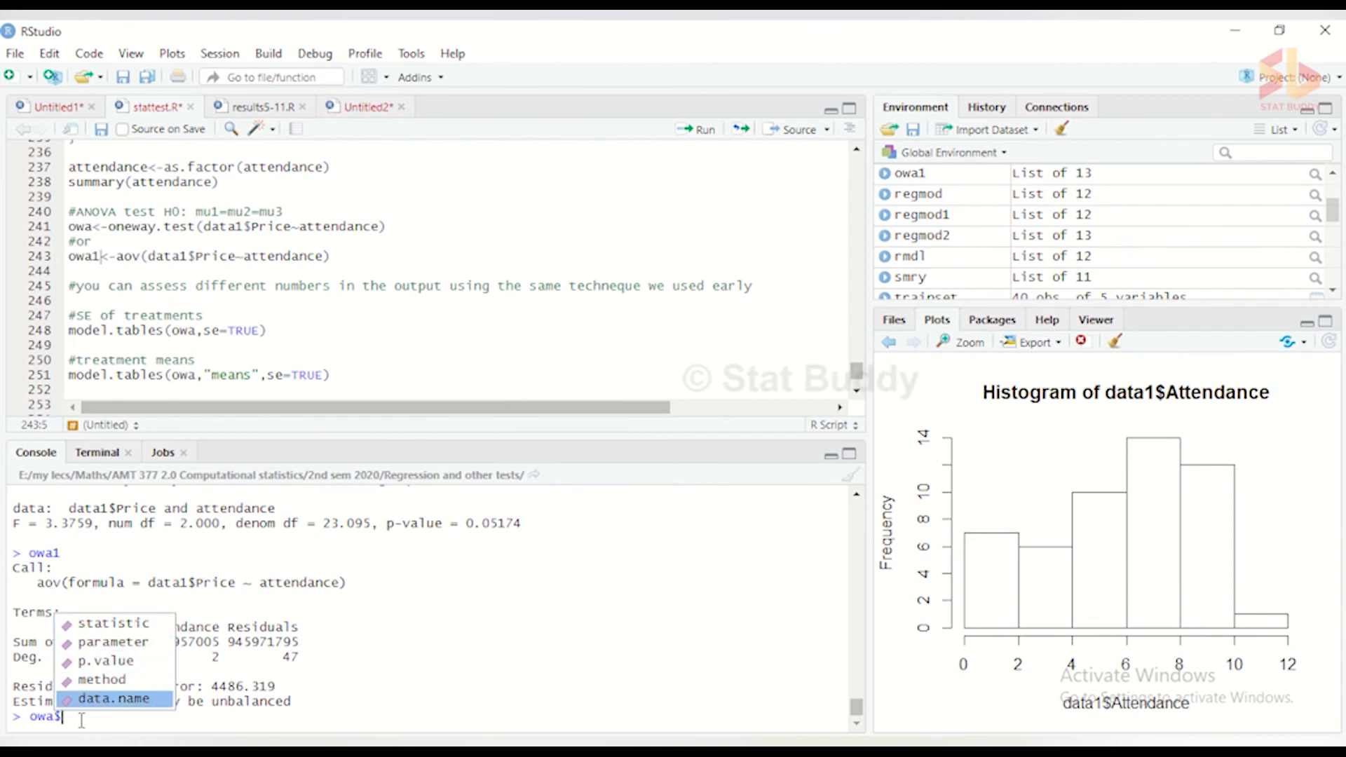
key(BackSpace)
text(1)
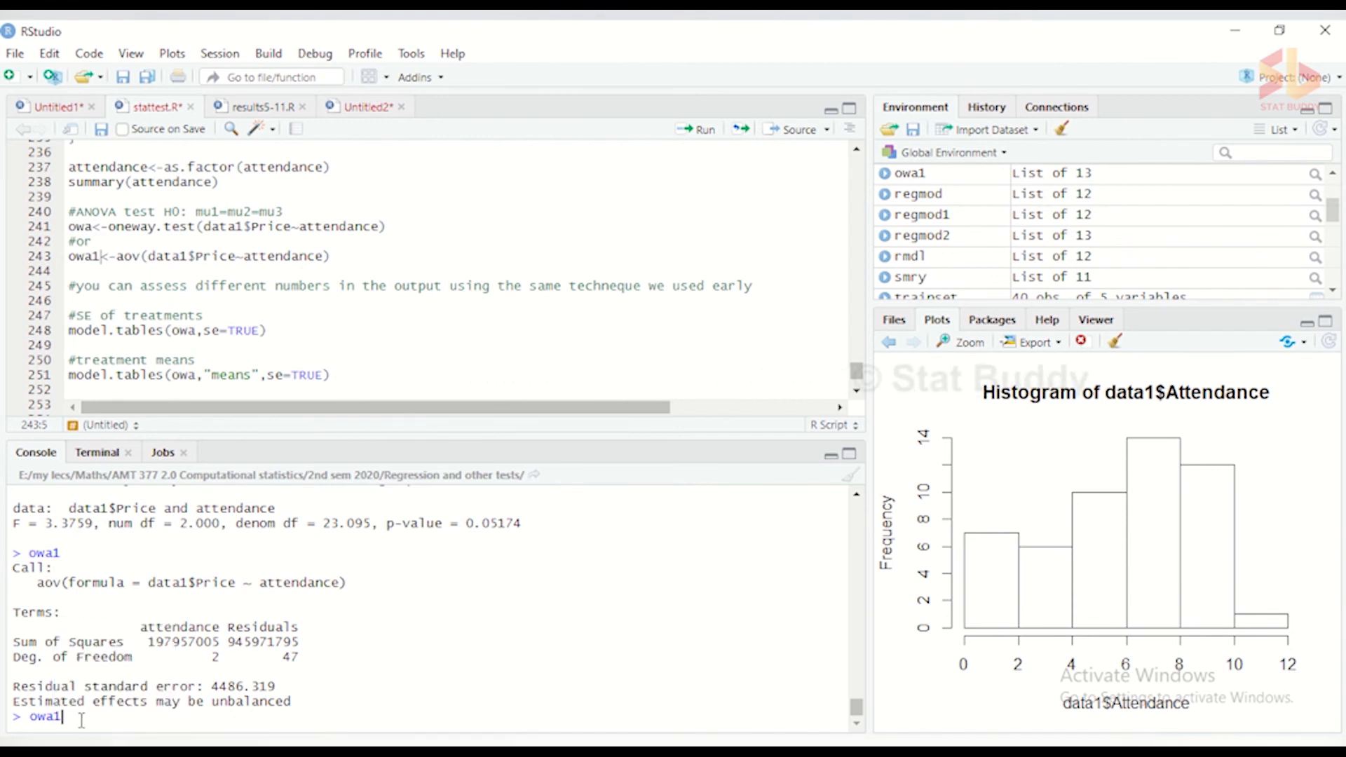
text($)
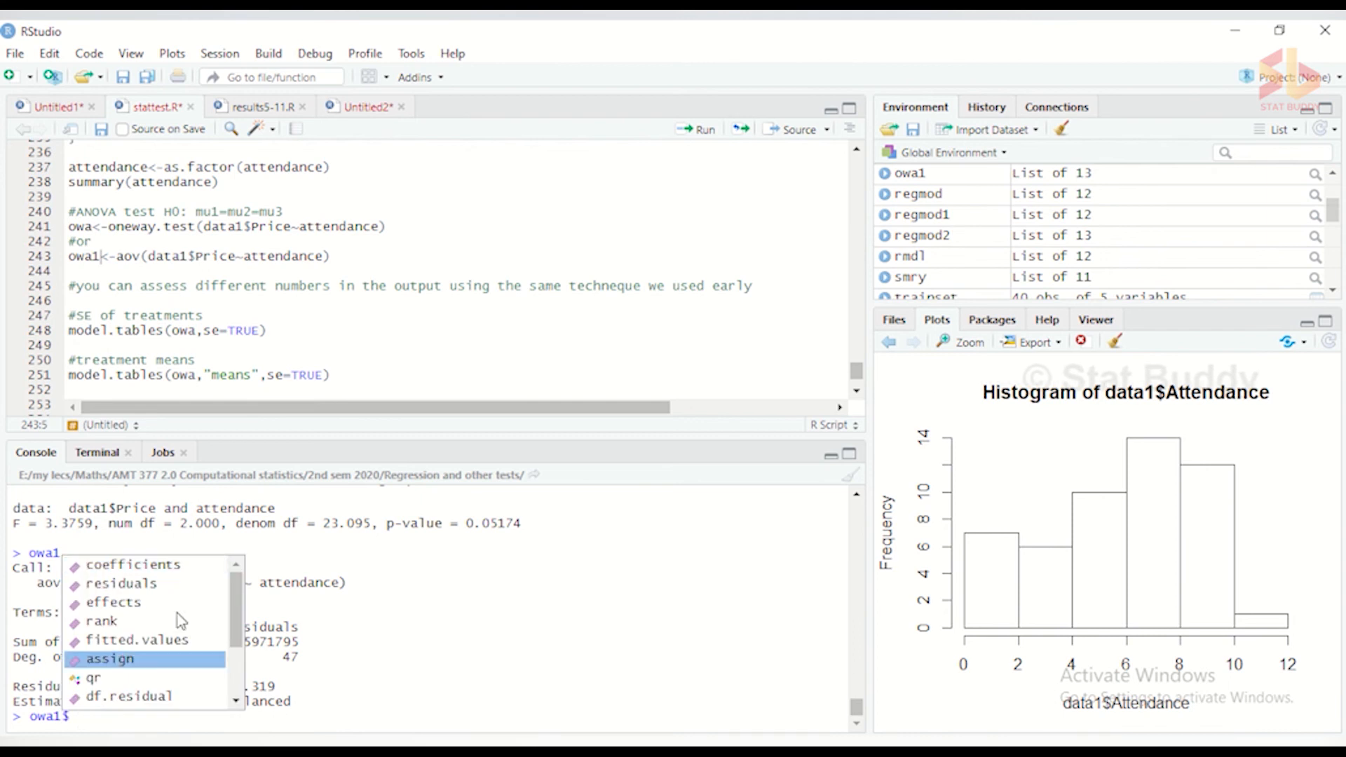
scroll(238, 610, down, 2)
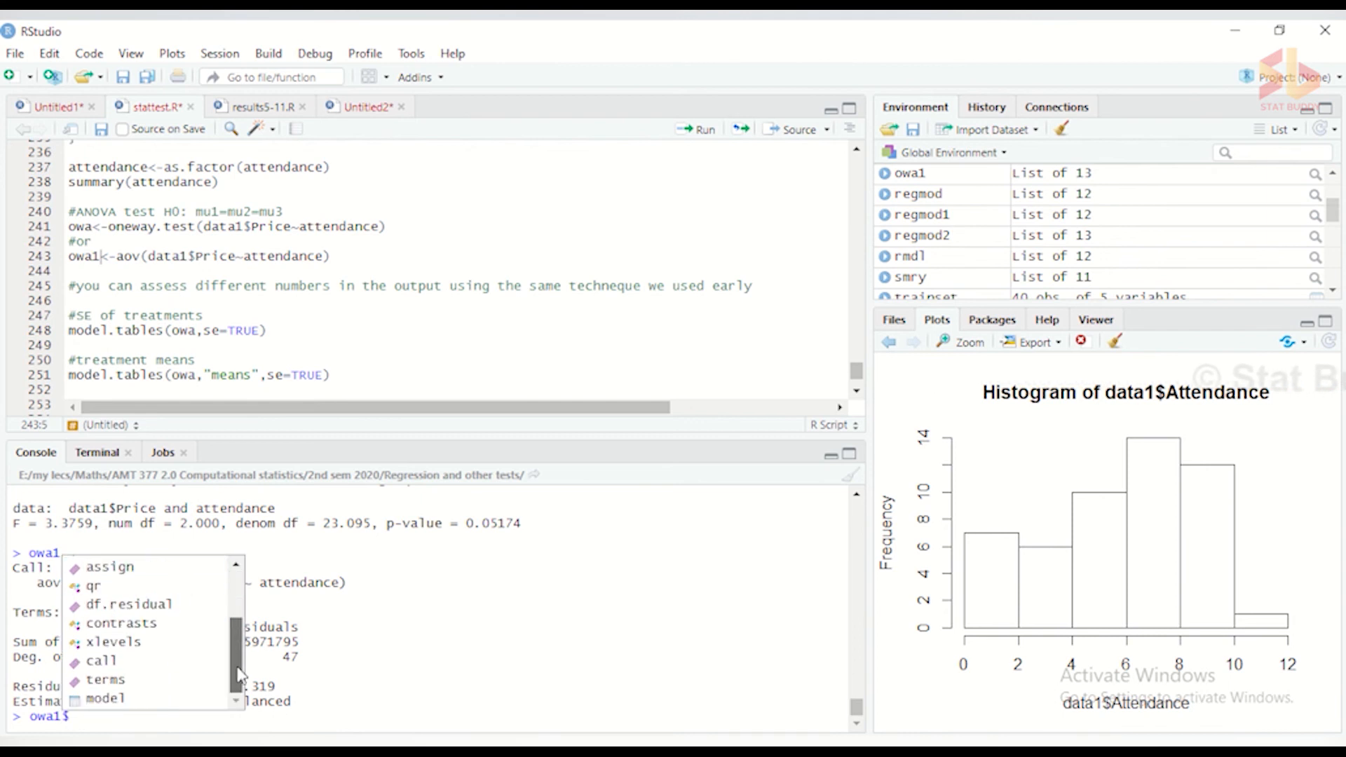
scroll(246, 589, up, 2)
scroll(242, 596, down, 2)
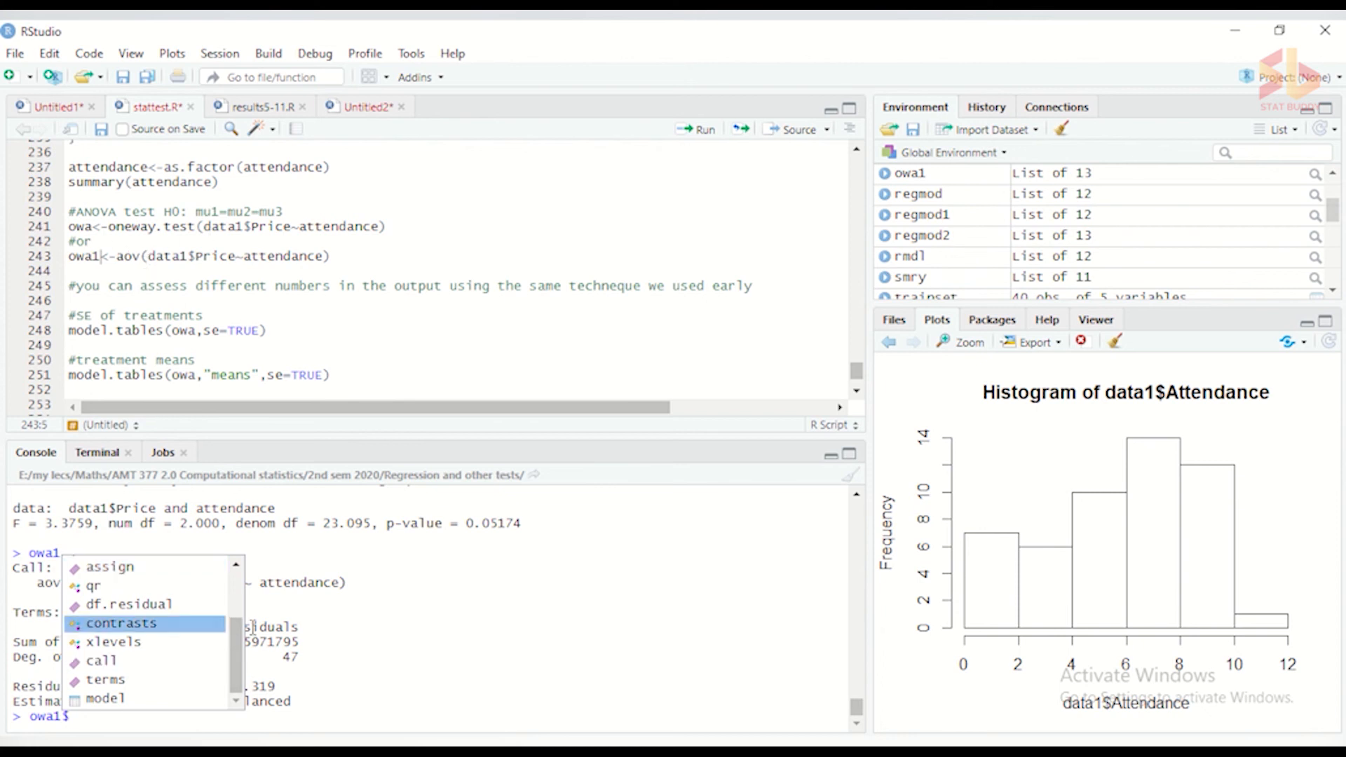
scroll(237, 659, up, 2)
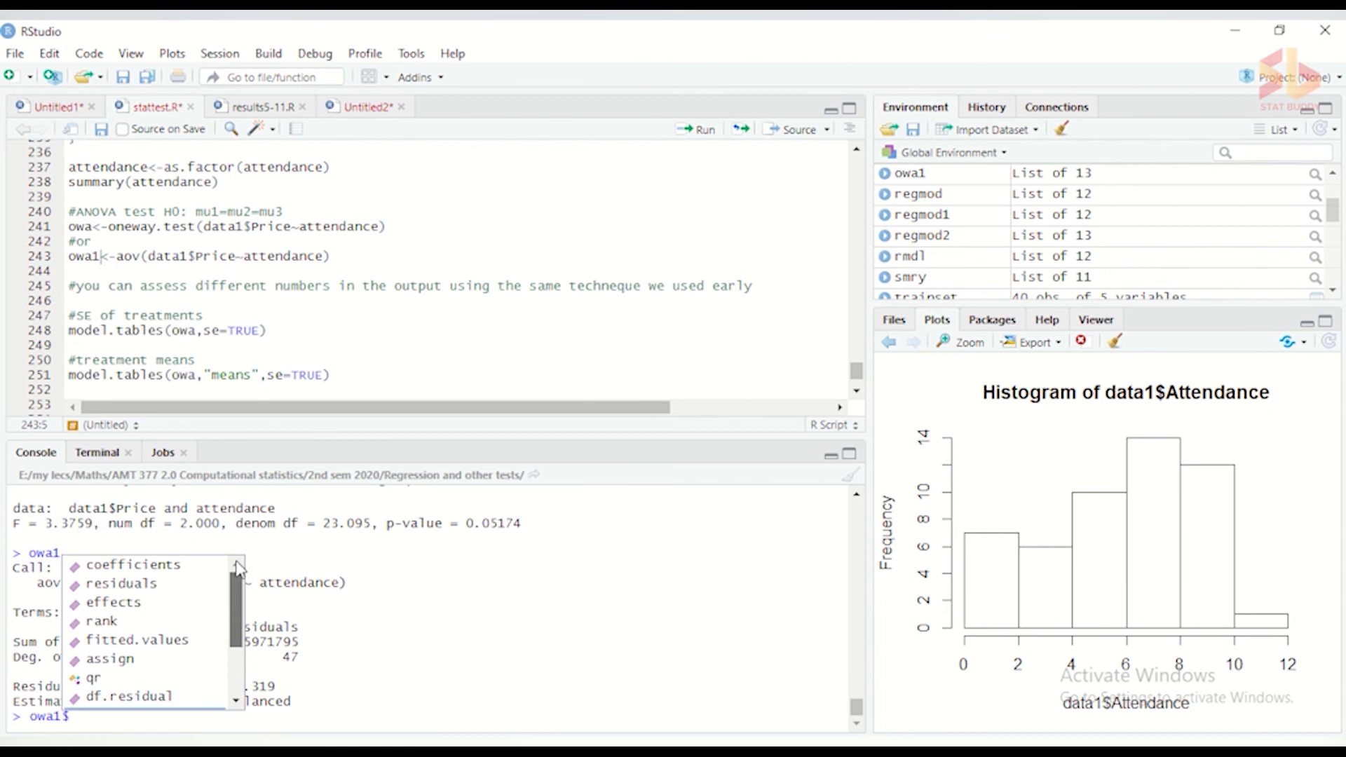
scroll(236, 701, down, 2)
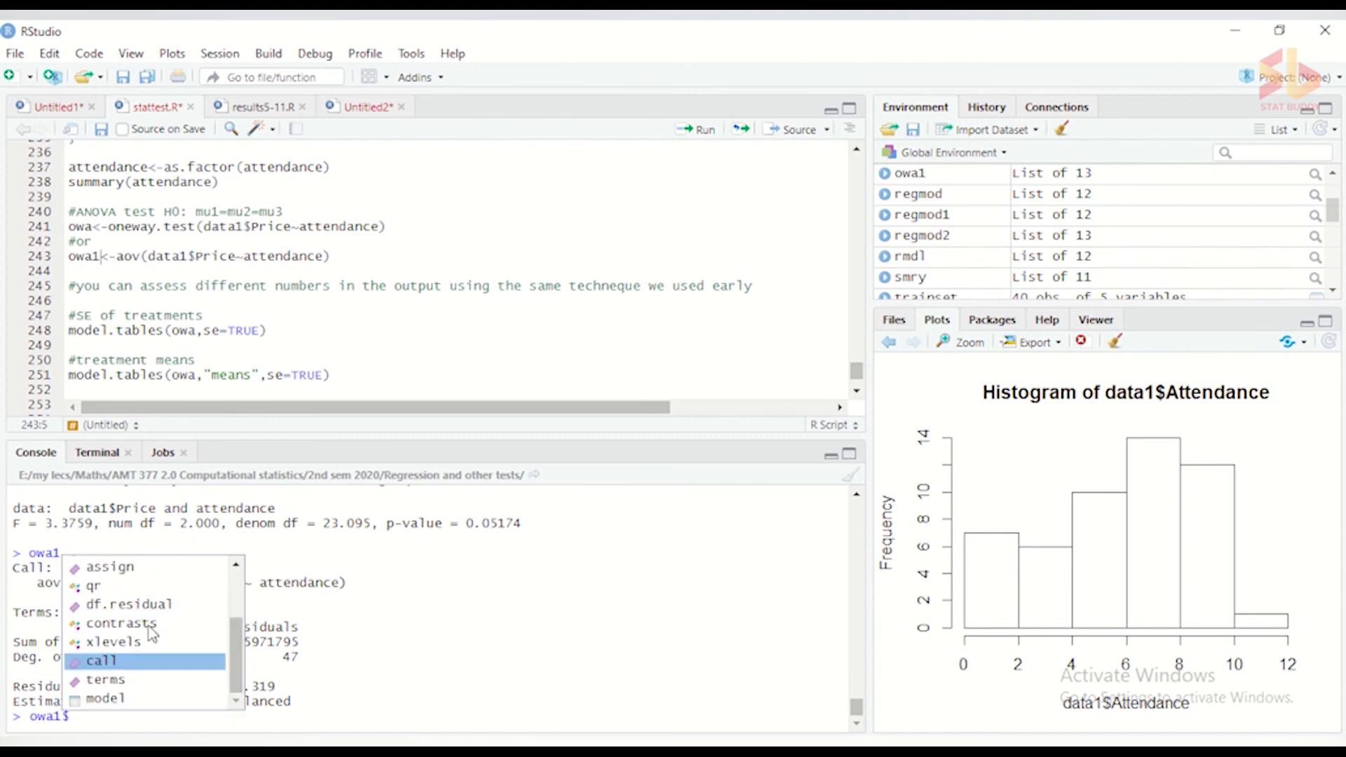
scroll(238, 596, up, 2)
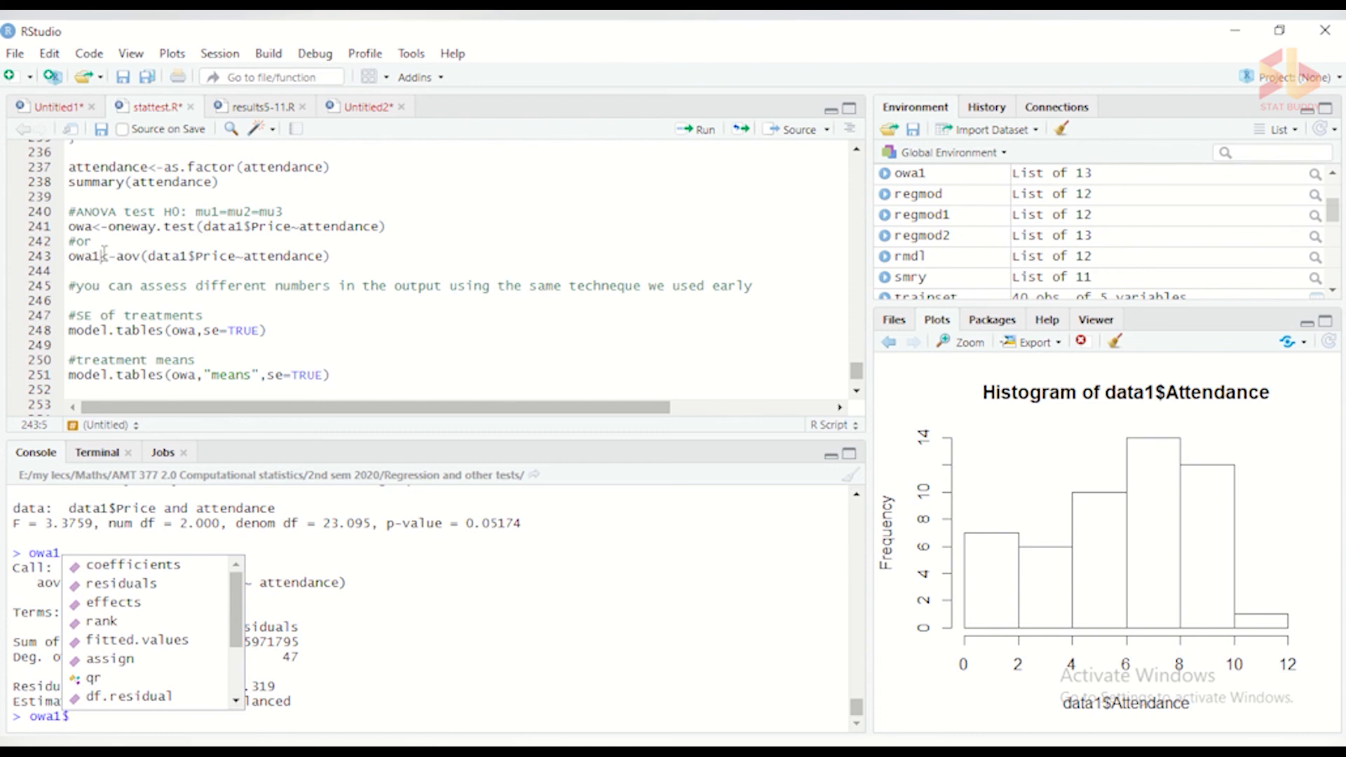
Change the model in the SE of treatments line to owa1 and run model.tables(owa1,se=TRUE).
click(292, 336)
click(222, 320)
text(1)
click(288, 331)
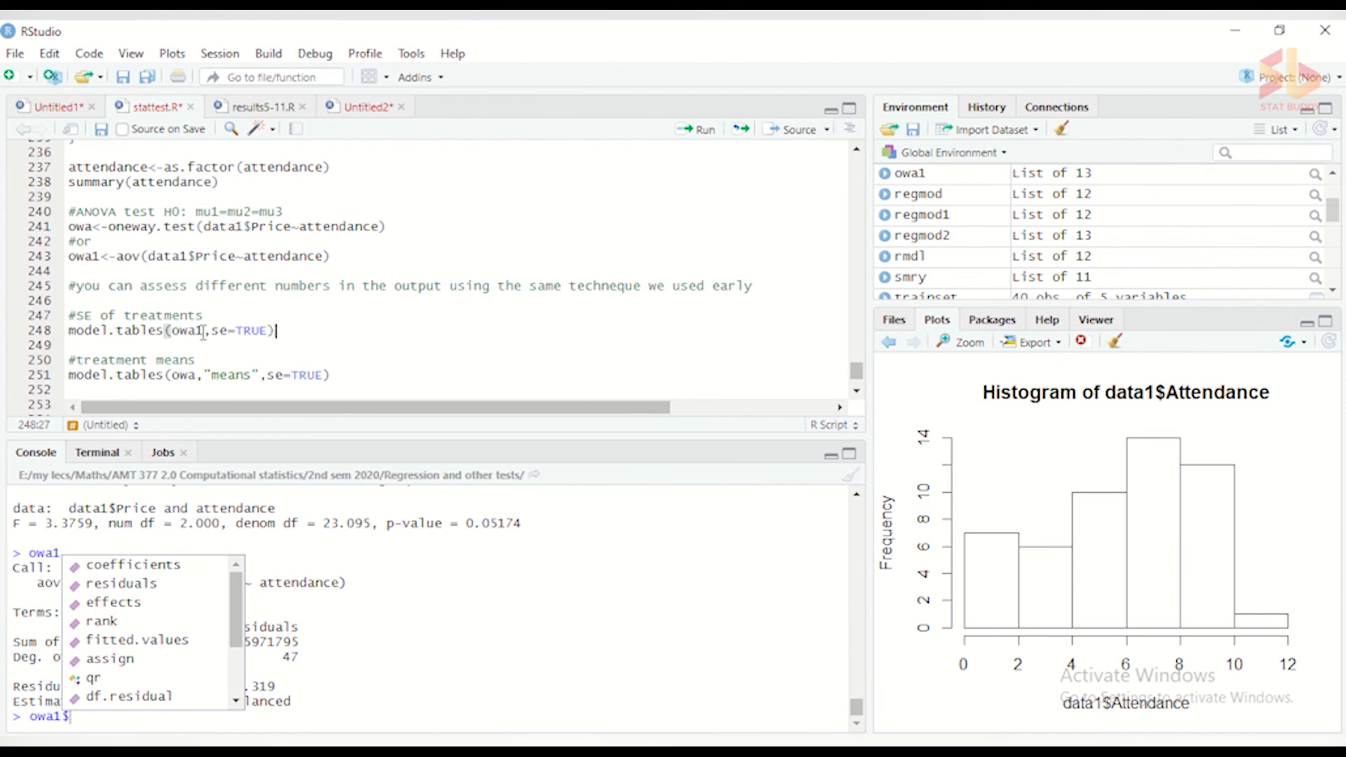
drag(203, 333, 269, 332)
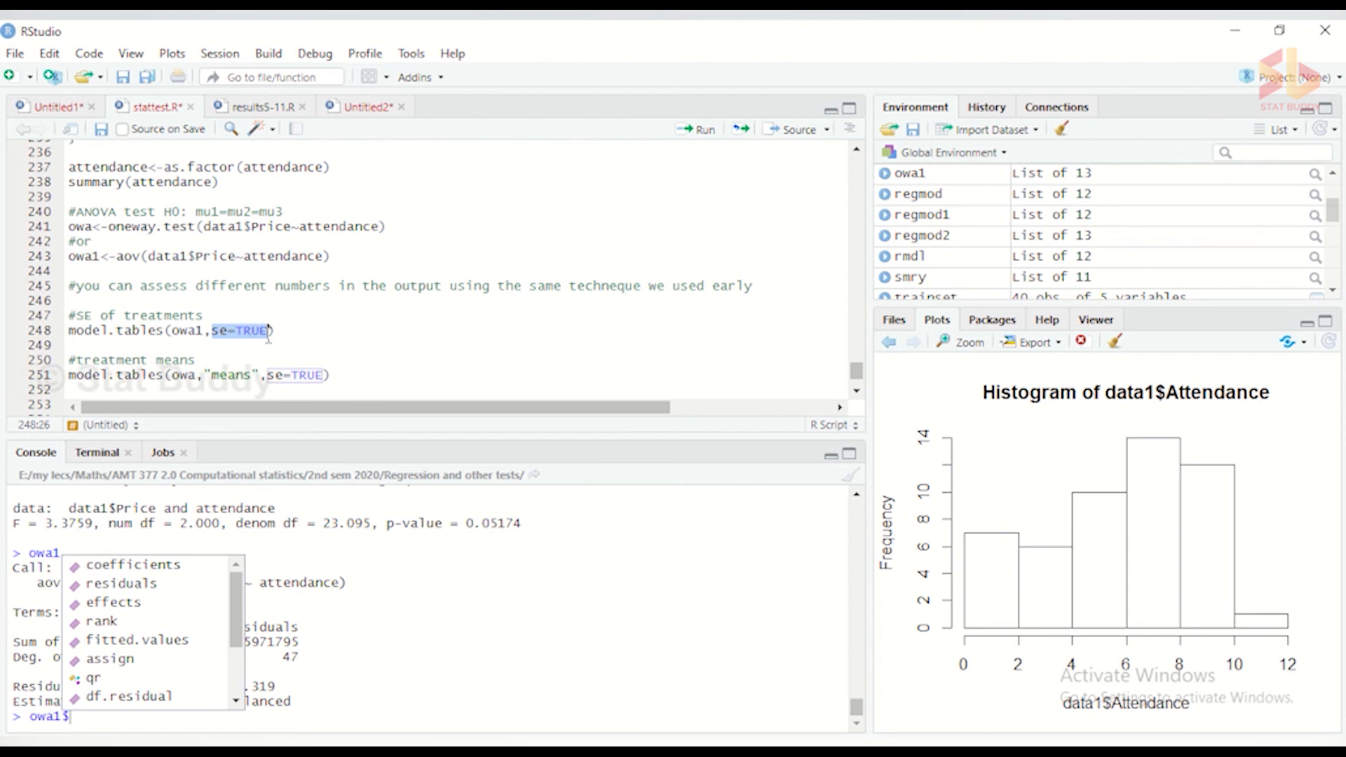
click(275, 331)
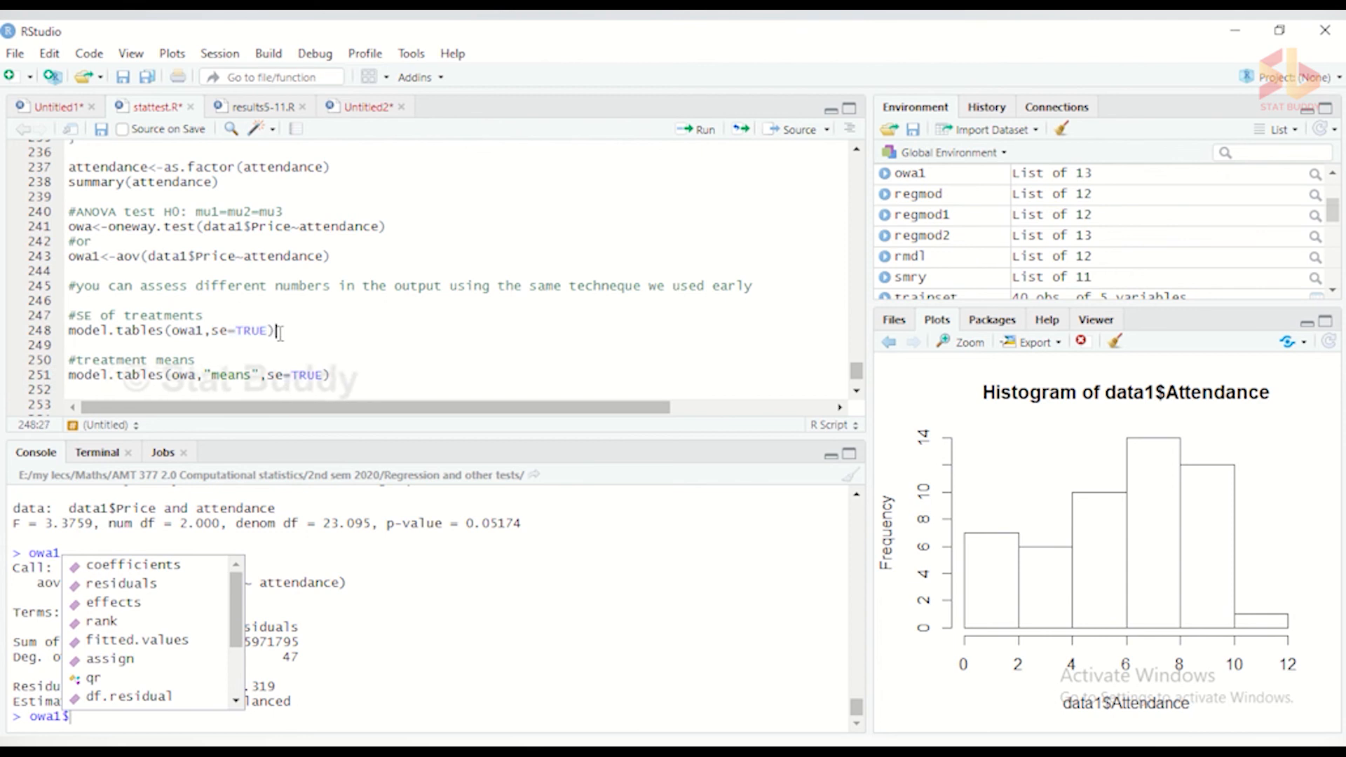
click(694, 131)
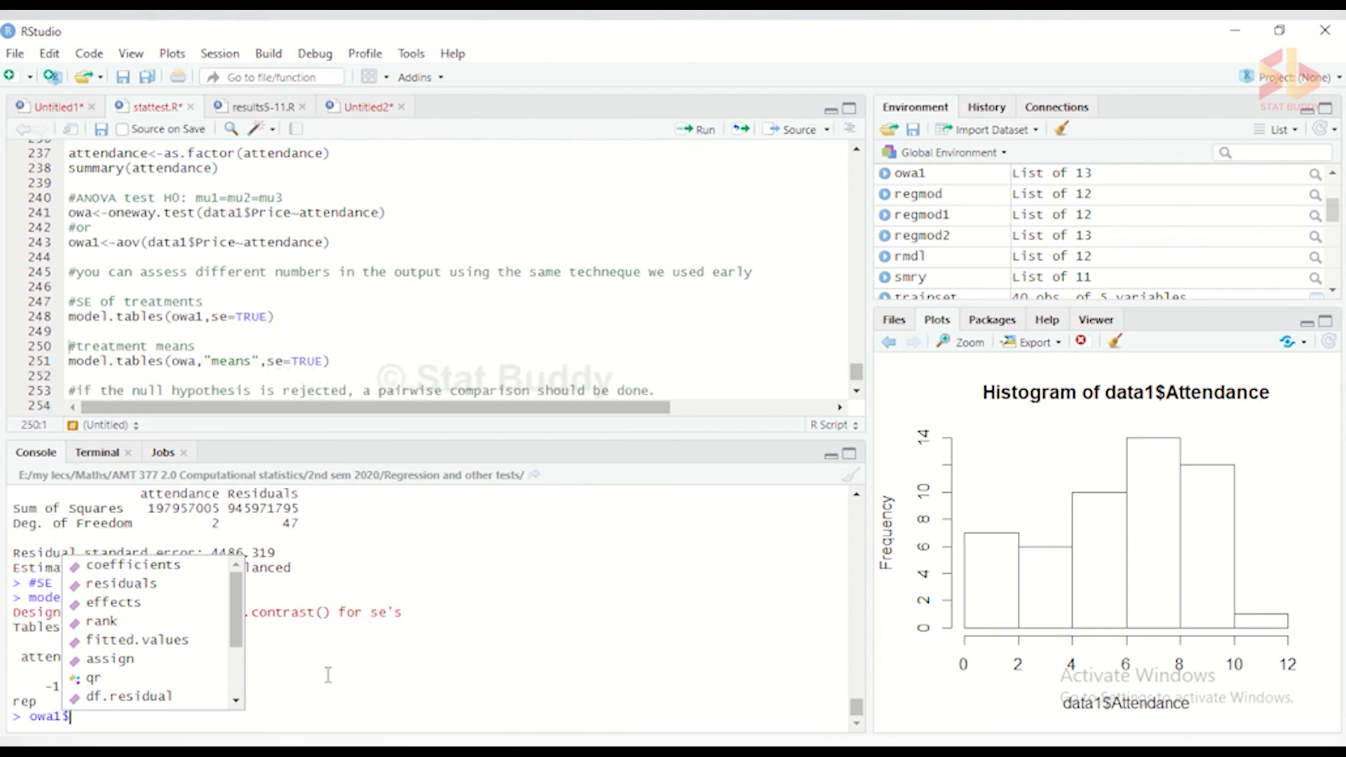
Clear the unfinished owa1$ entry from the console and examine the table of attendance effects.
key(Up)
key(BackSpace)
key(BackSpace)
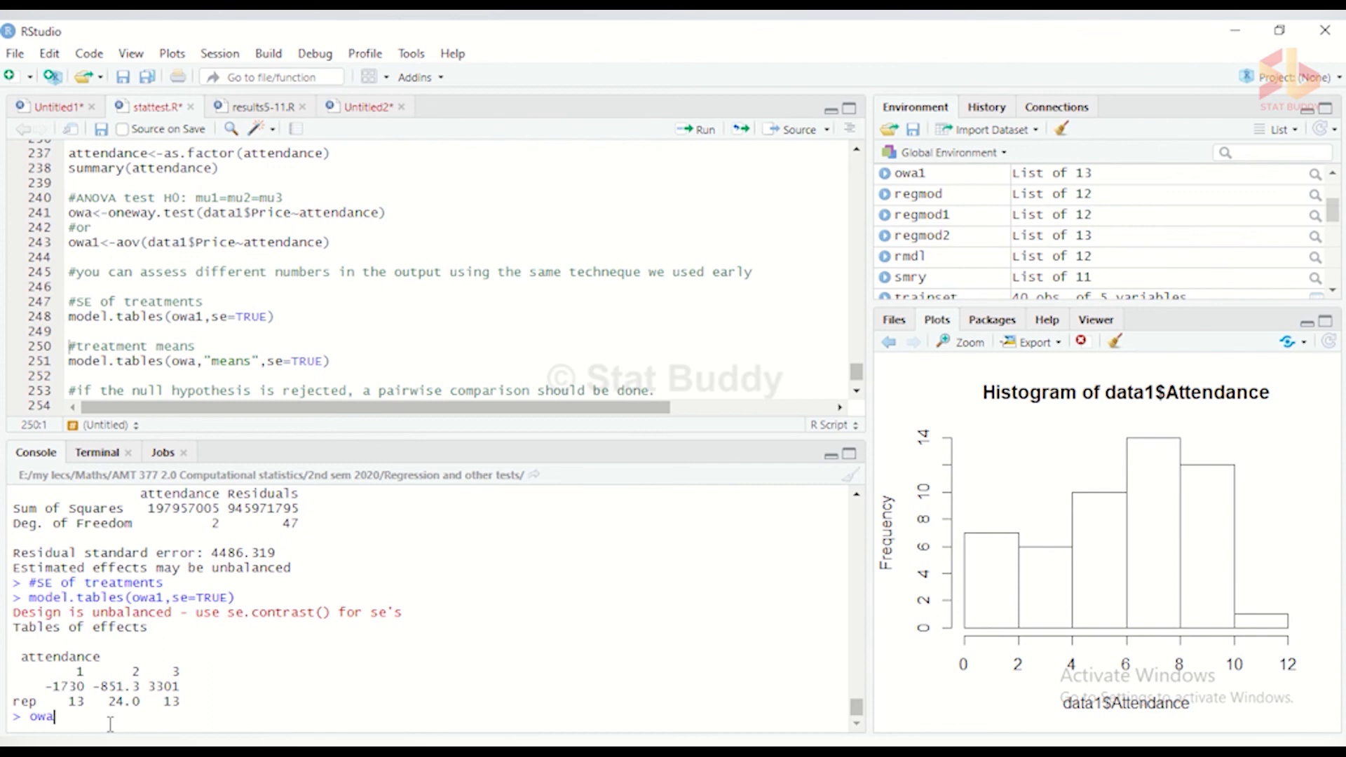
key(BackSpace)
key(BackSpace)
key(BackSpace)
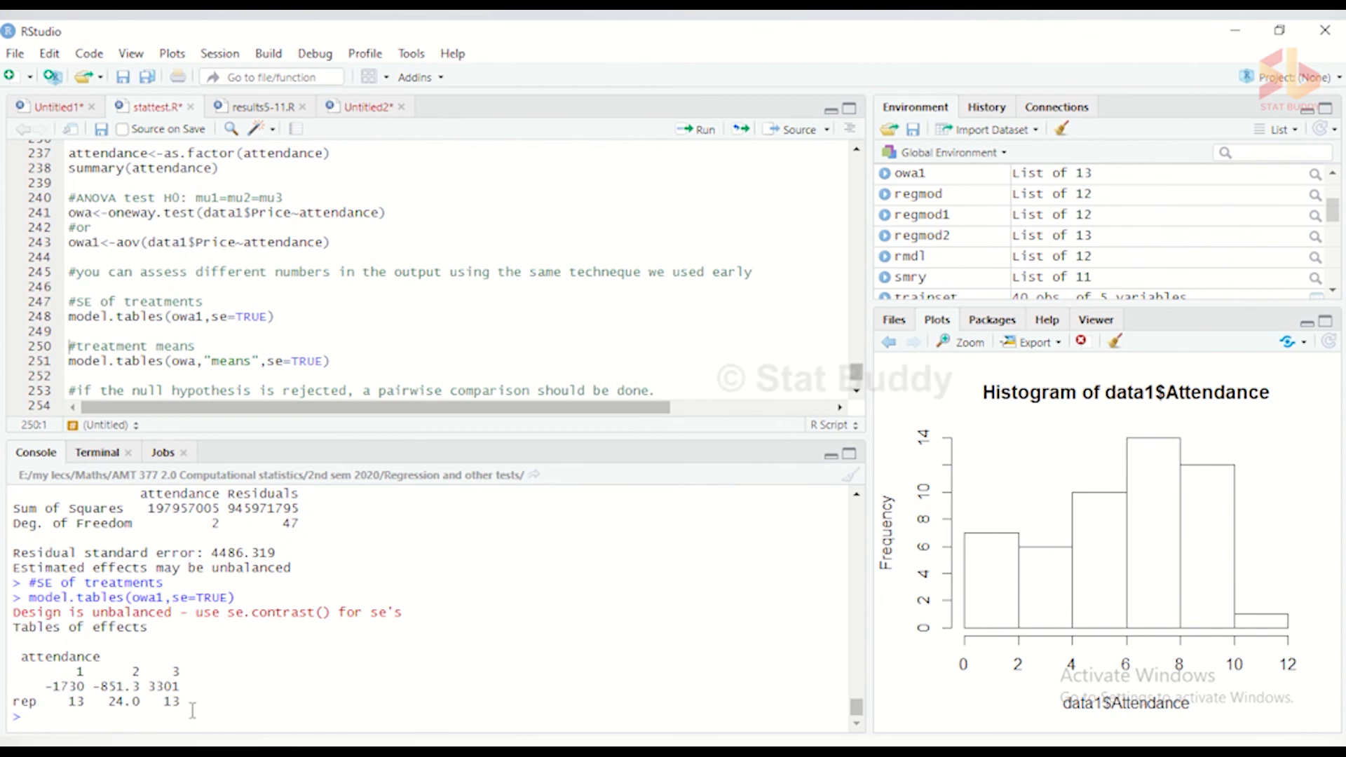
drag(193, 710, 45, 686)
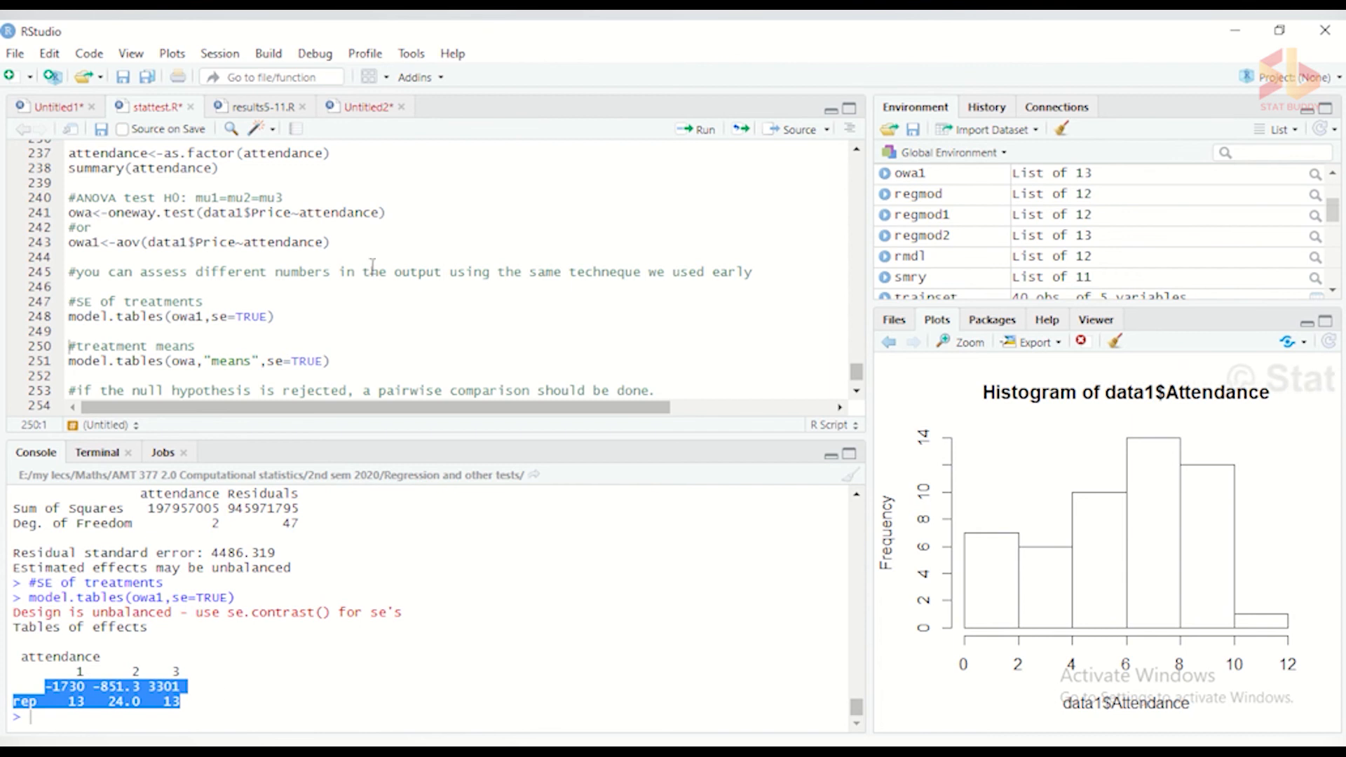
Change the model in the treatment means line to owa1 and run model.tables(owa1,"means",se=TRUE).
click(353, 362)
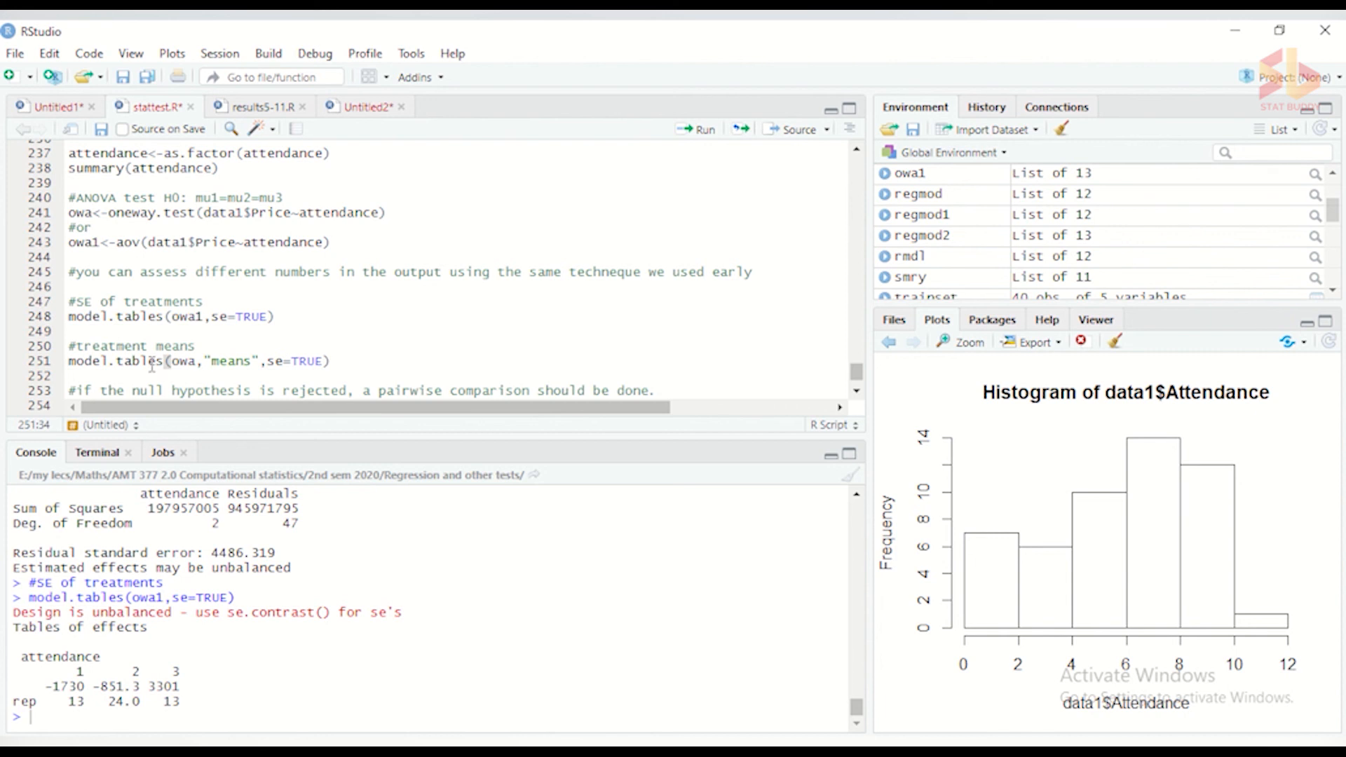
click(199, 363)
text(1)
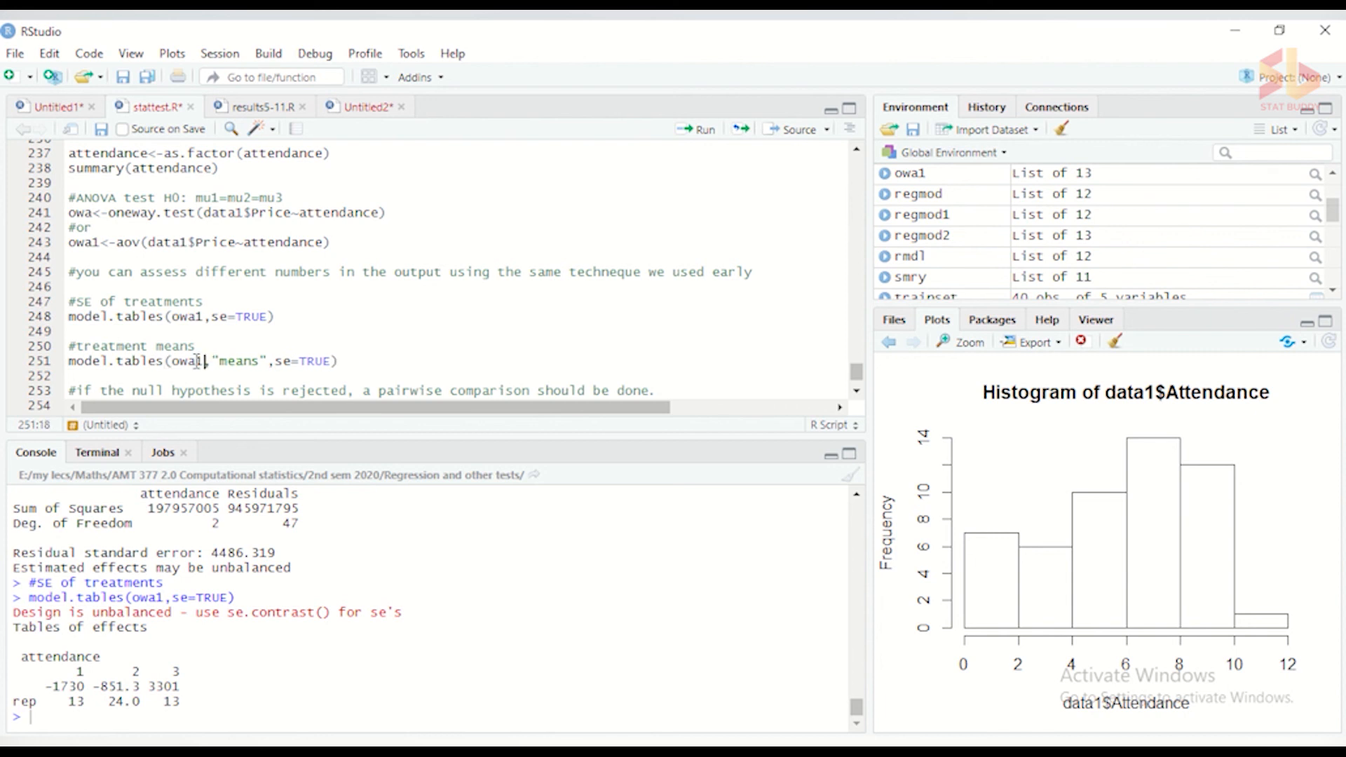
click(354, 362)
click(240, 362)
click(346, 363)
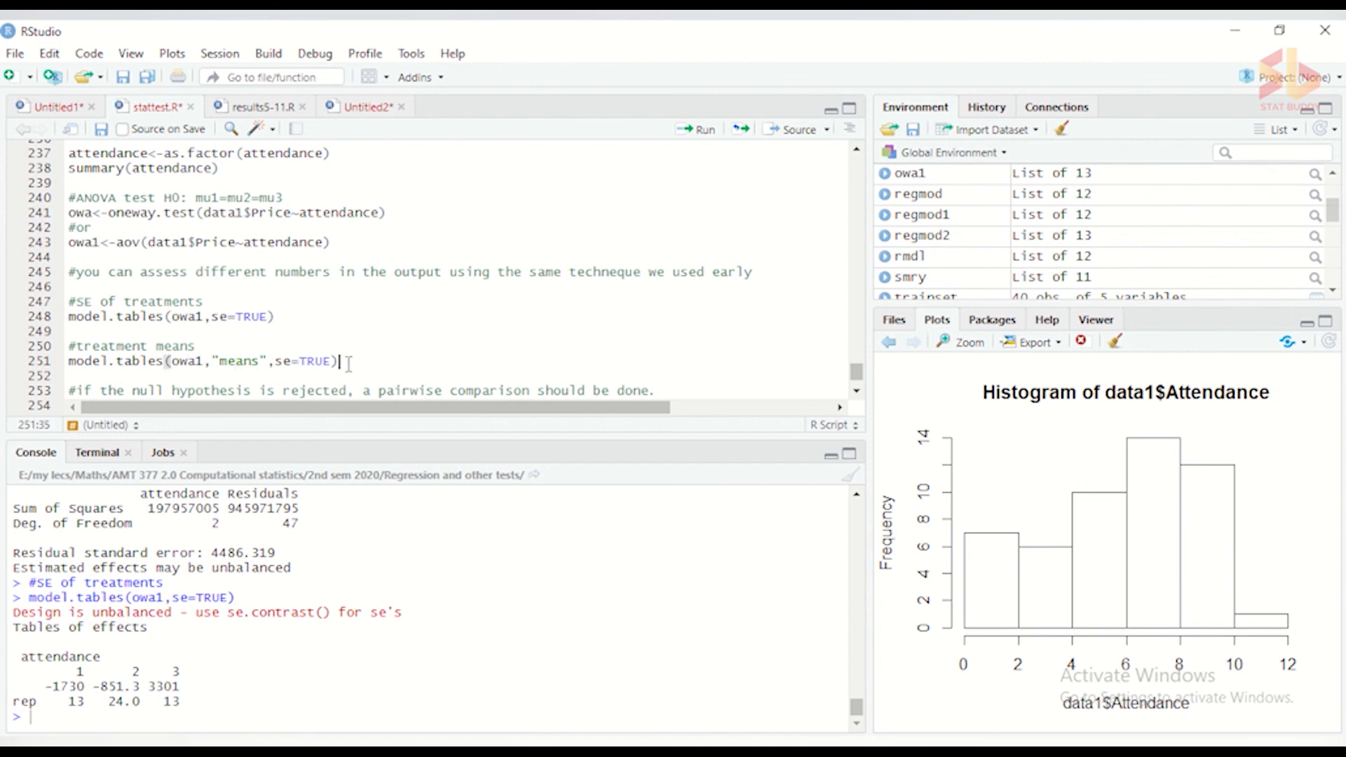
click(699, 132)
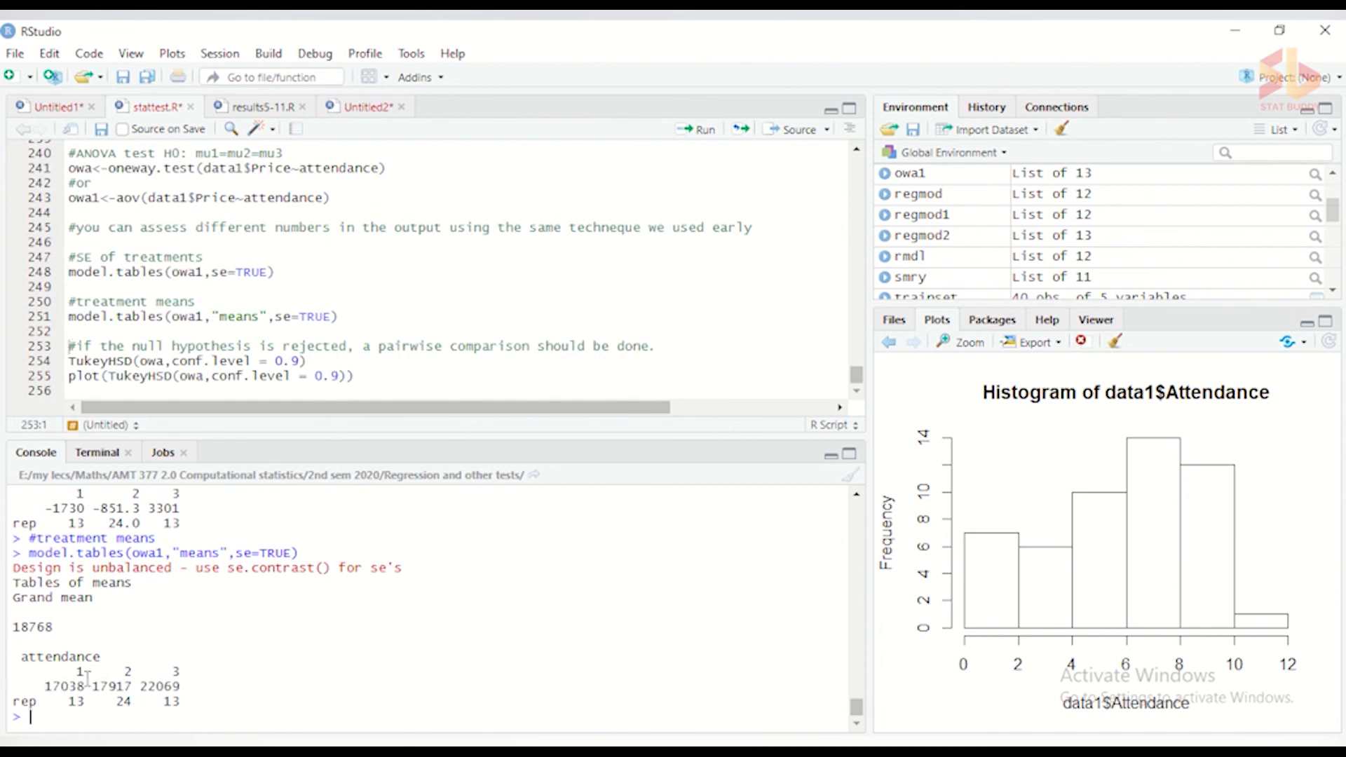
Examine the attendance category means, their replicate counts and the grand mean in the console output.
drag(12, 666, 194, 703)
click(327, 690)
drag(52, 633, 11, 628)
click(68, 633)
Change the model in the first TukeyHSD line to owa1 and run TukeyHSD(owa1,conf.level = 0.9).
click(341, 355)
click(300, 362)
click(321, 364)
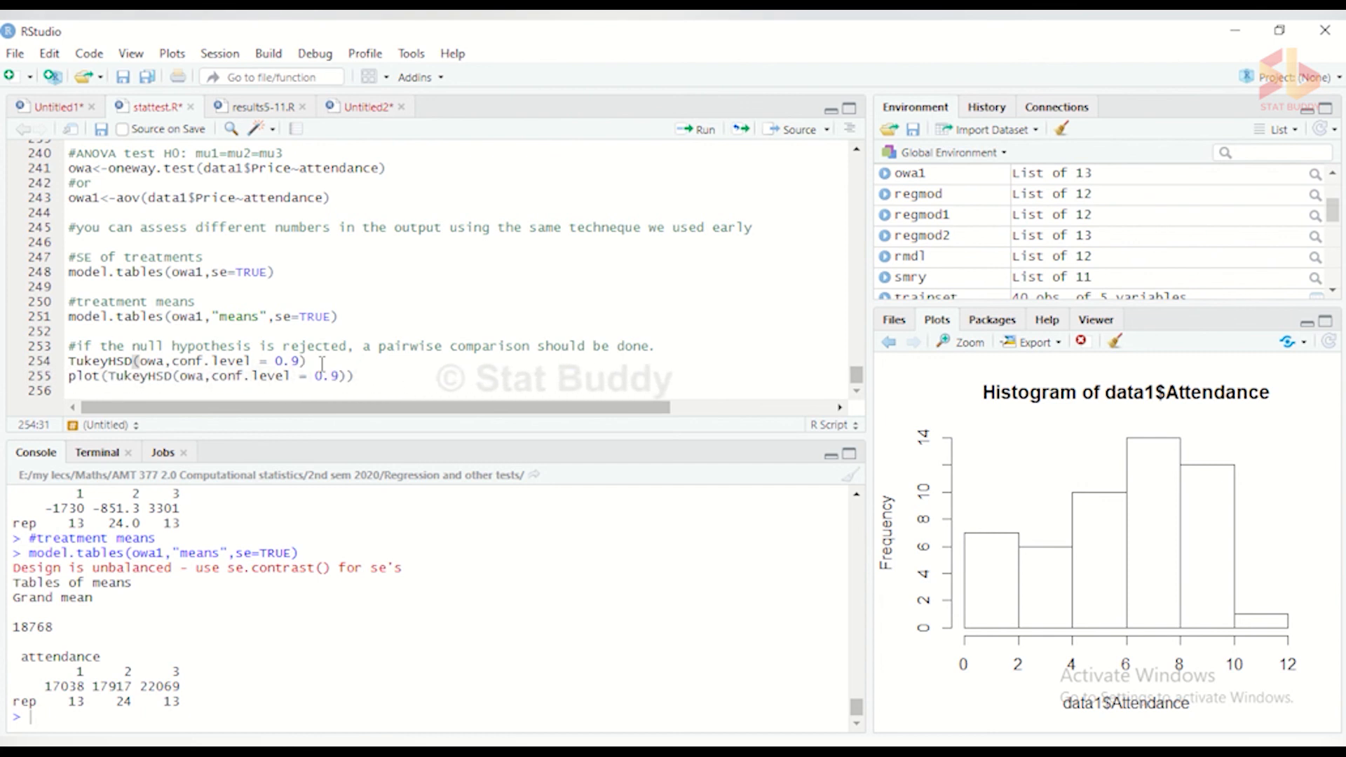
click(166, 362)
text(1)
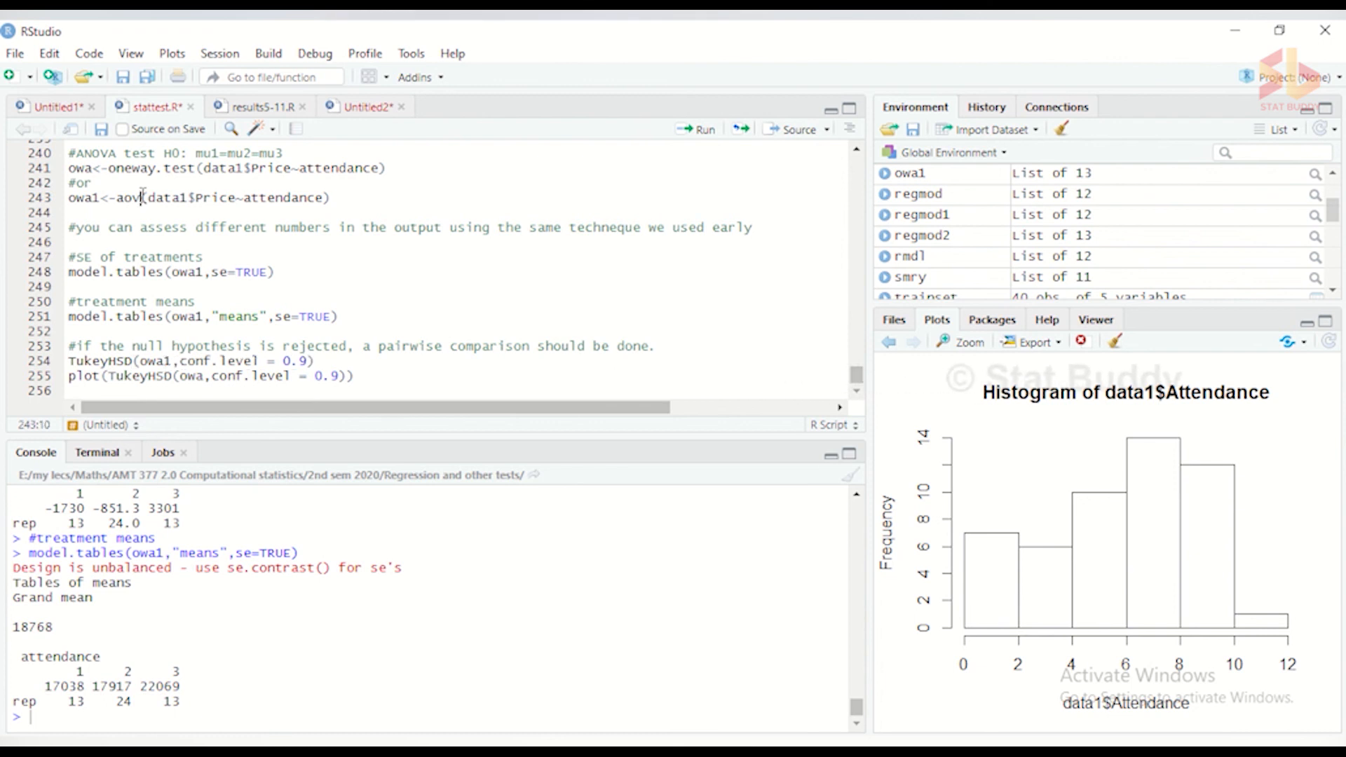
drag(139, 198, 118, 198)
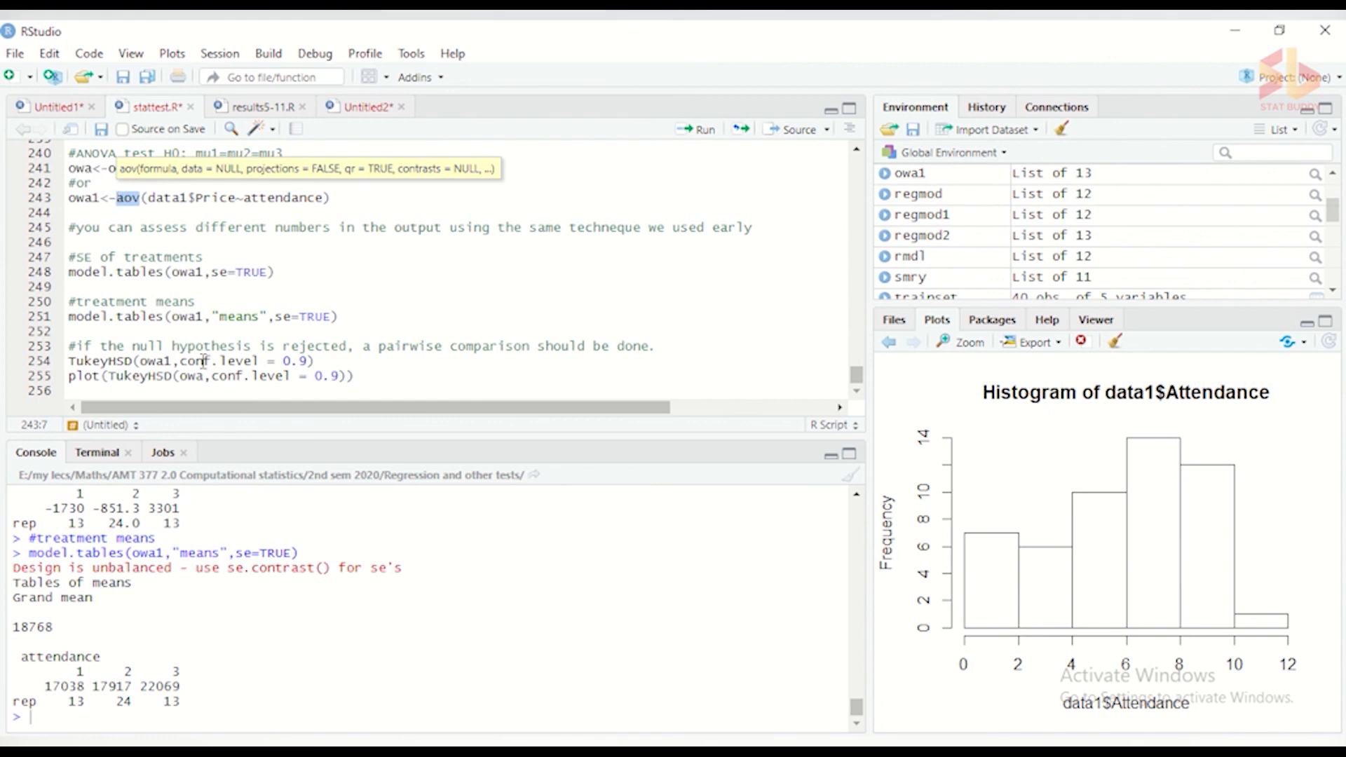
click(329, 363)
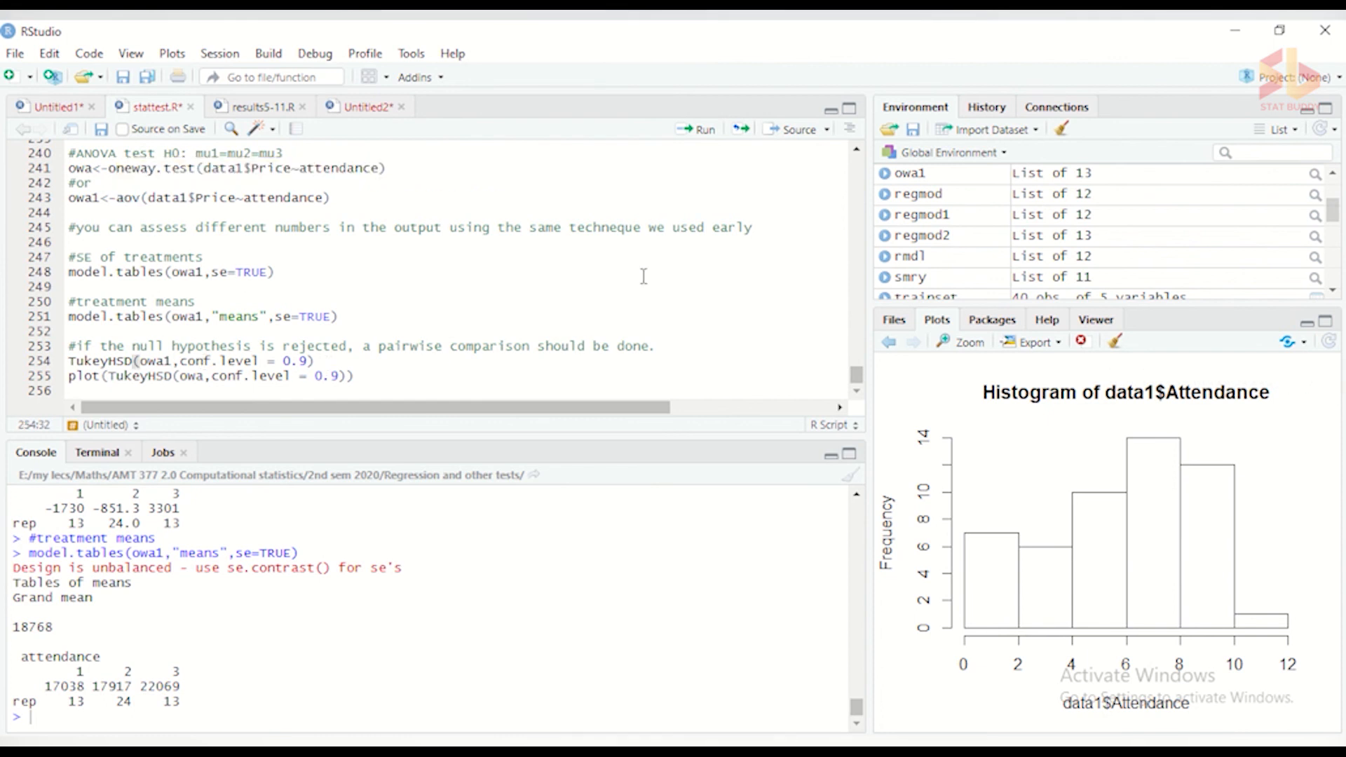
click(702, 131)
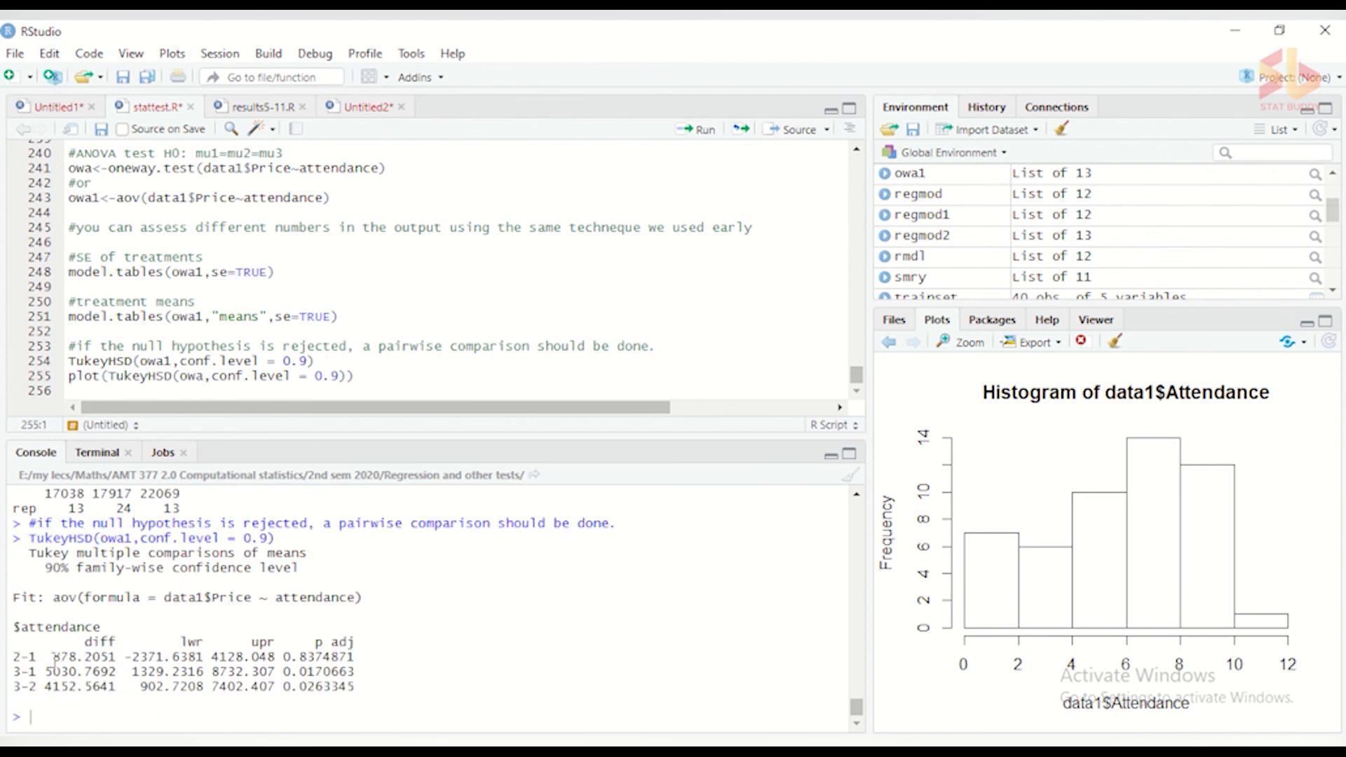
Examine the pairwise differences and adjusted p-values for the attendance categories in the Tukey output.
drag(42, 659, 12, 659)
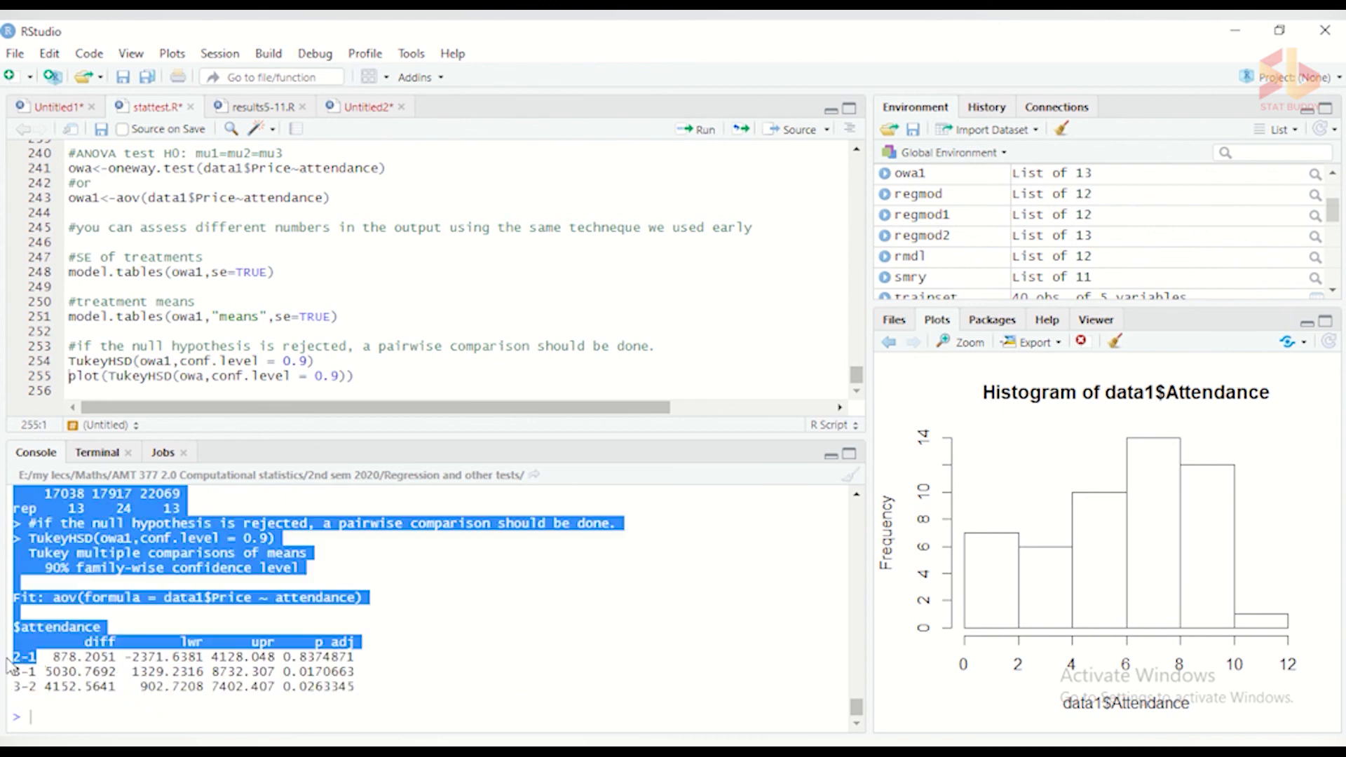
click(25, 659)
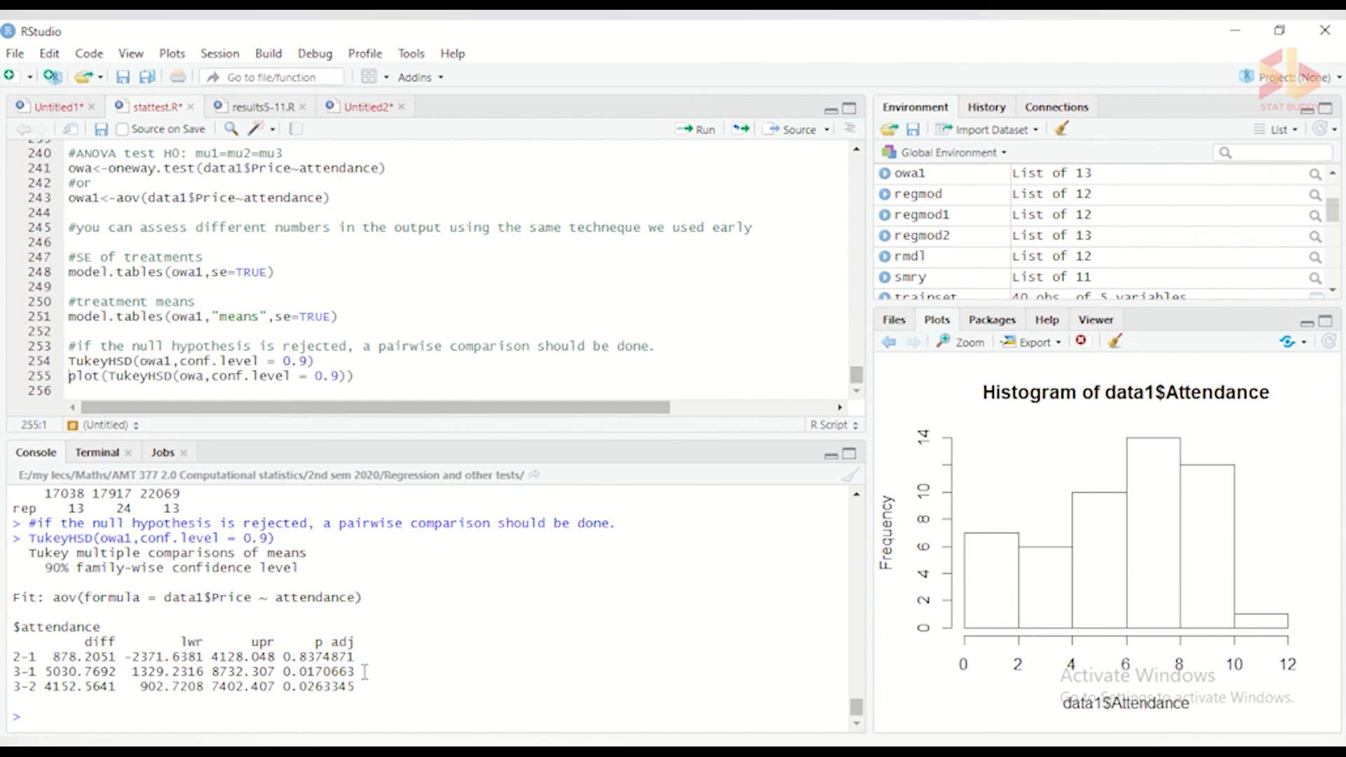
drag(362, 683, 283, 672)
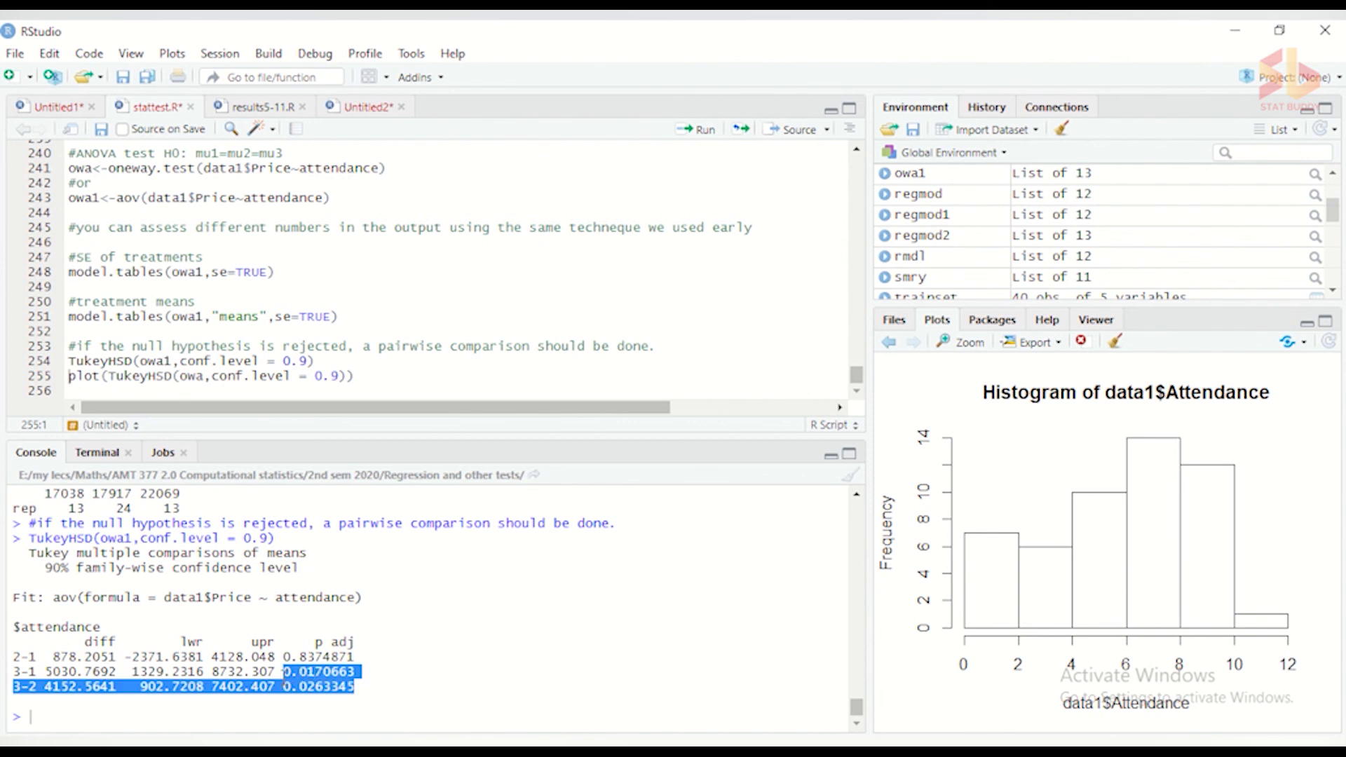
click(32, 674)
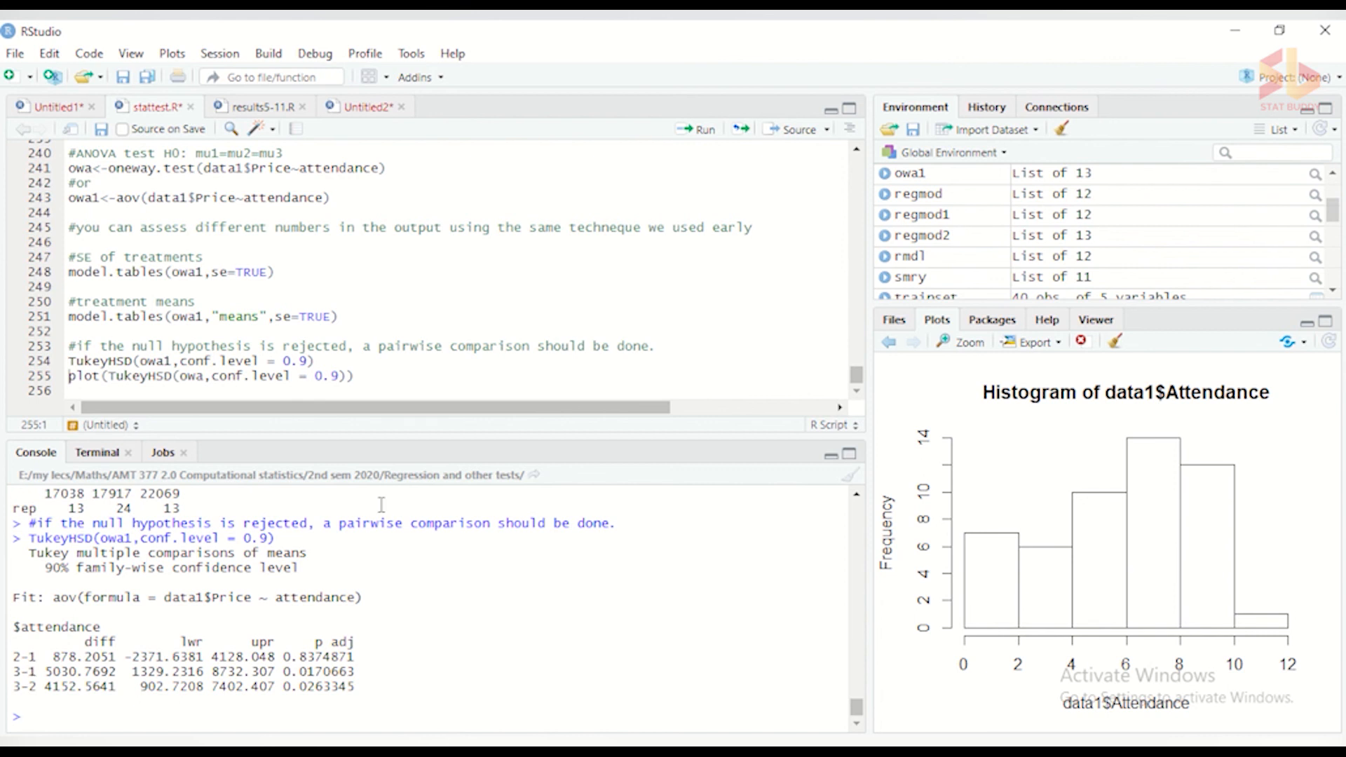
Change the model in the Tukey plot line to owa1 and run plot(TukeyHSD(owa1,conf.level = 0.9)).
click(366, 379)
click(698, 131)
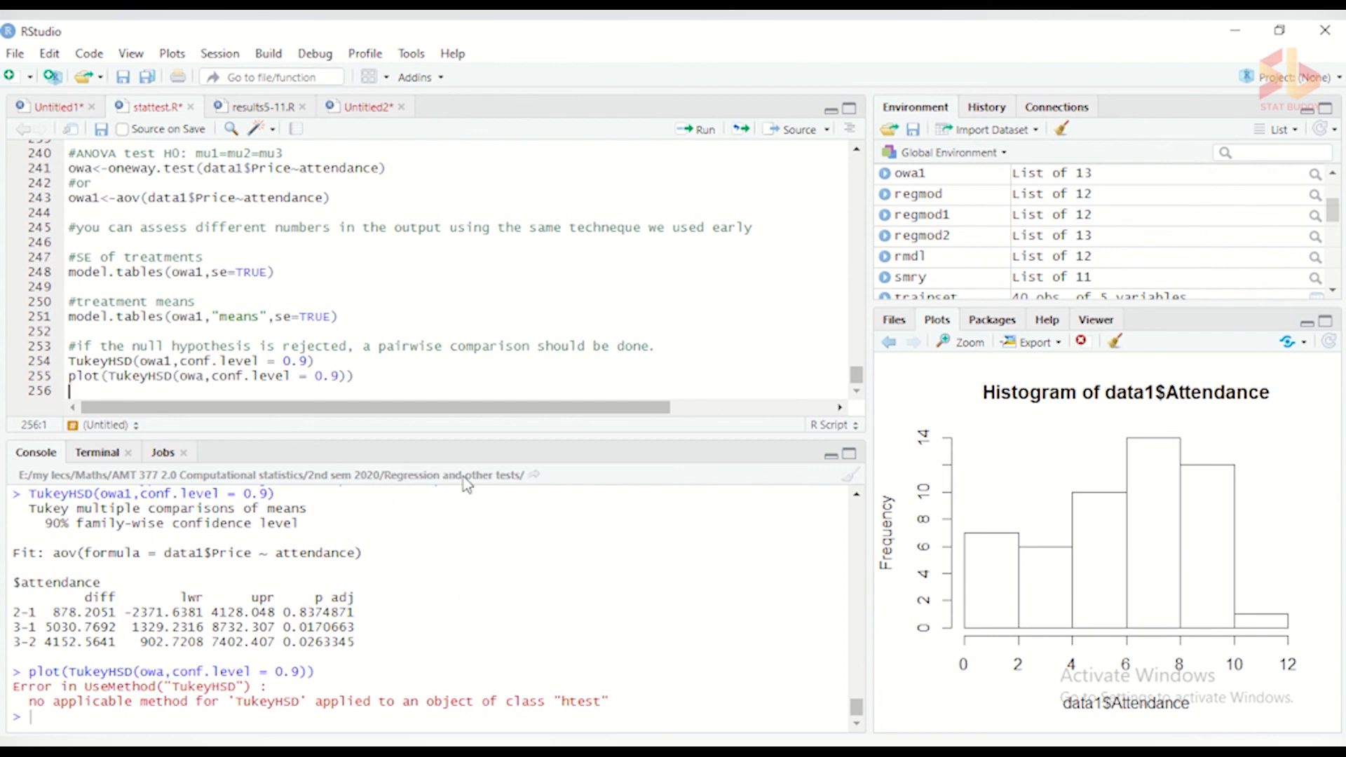
click(207, 376)
text(1)
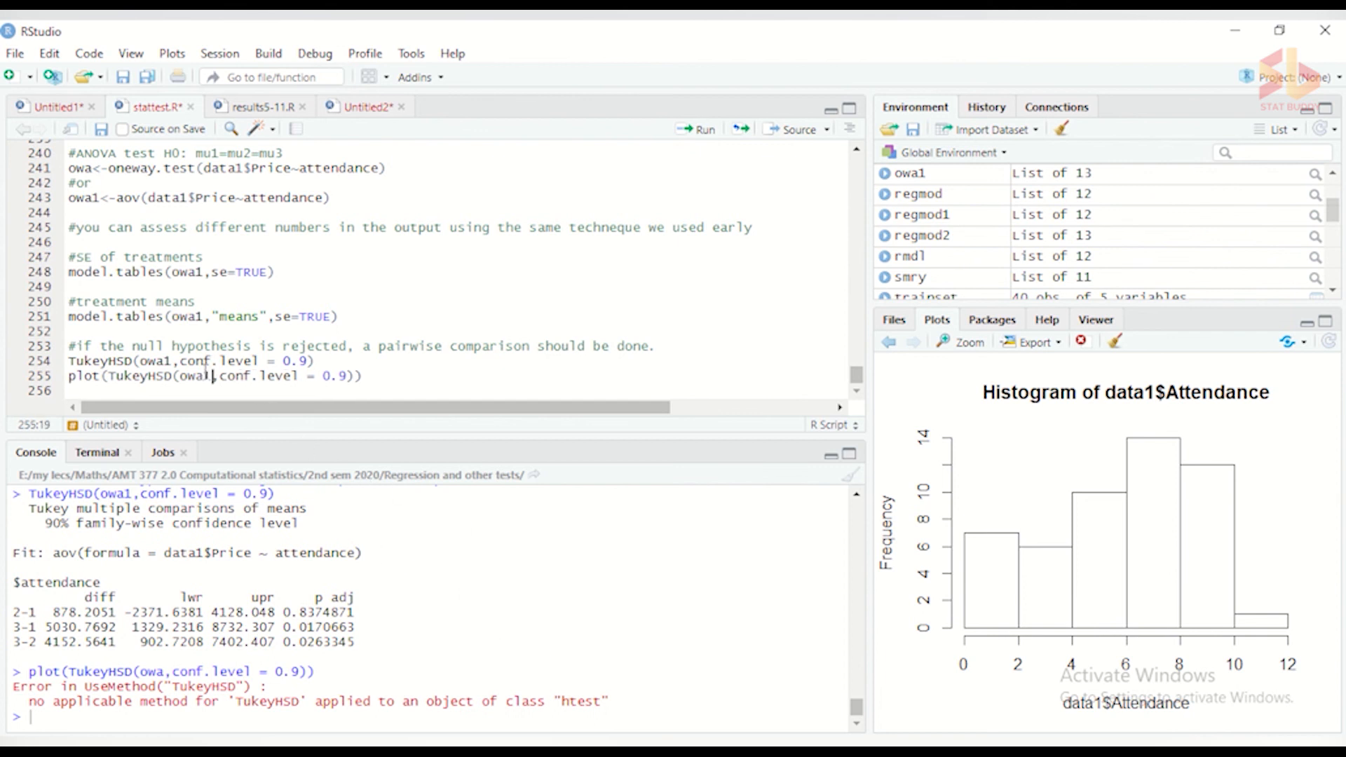
click(683, 136)
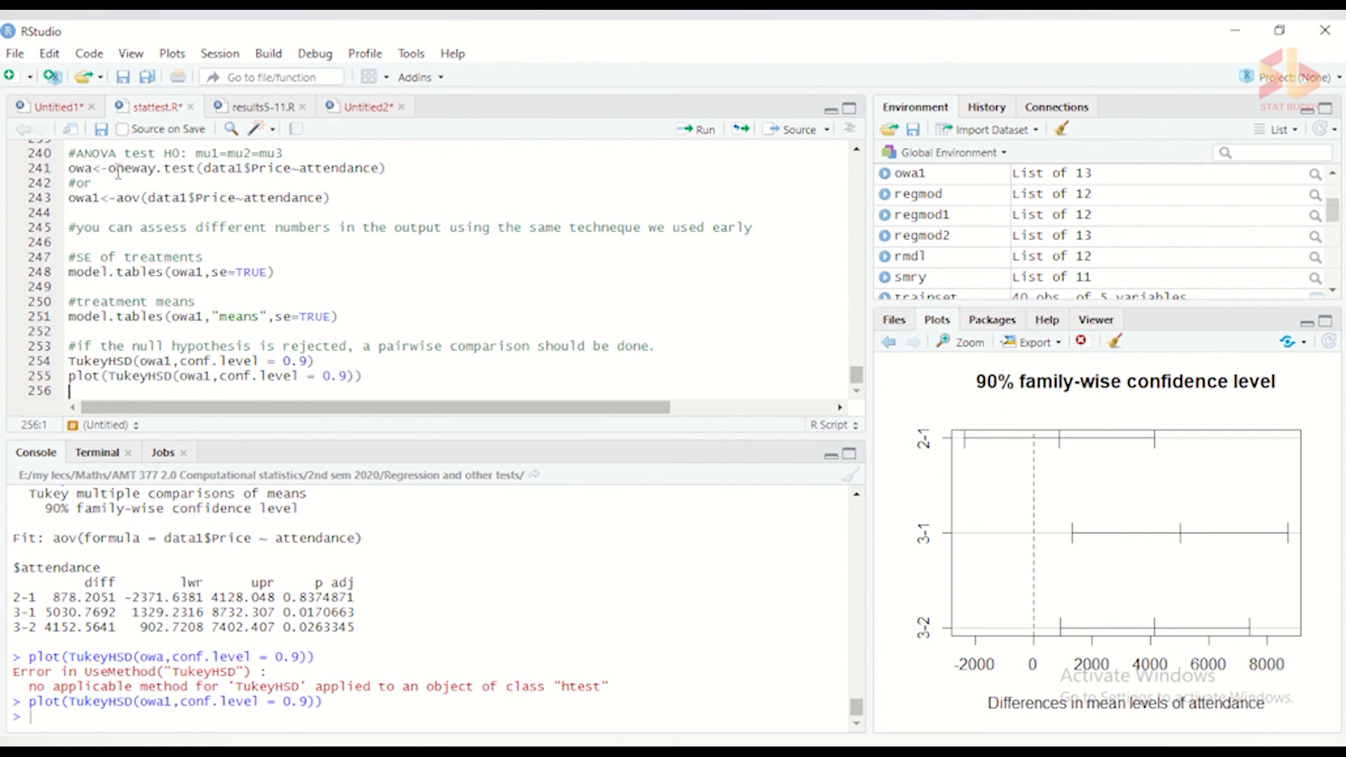
Review the oneway.test and aov calls in the script against the model.tables and TukeyHSD lines that use owa1.
drag(108, 171, 194, 173)
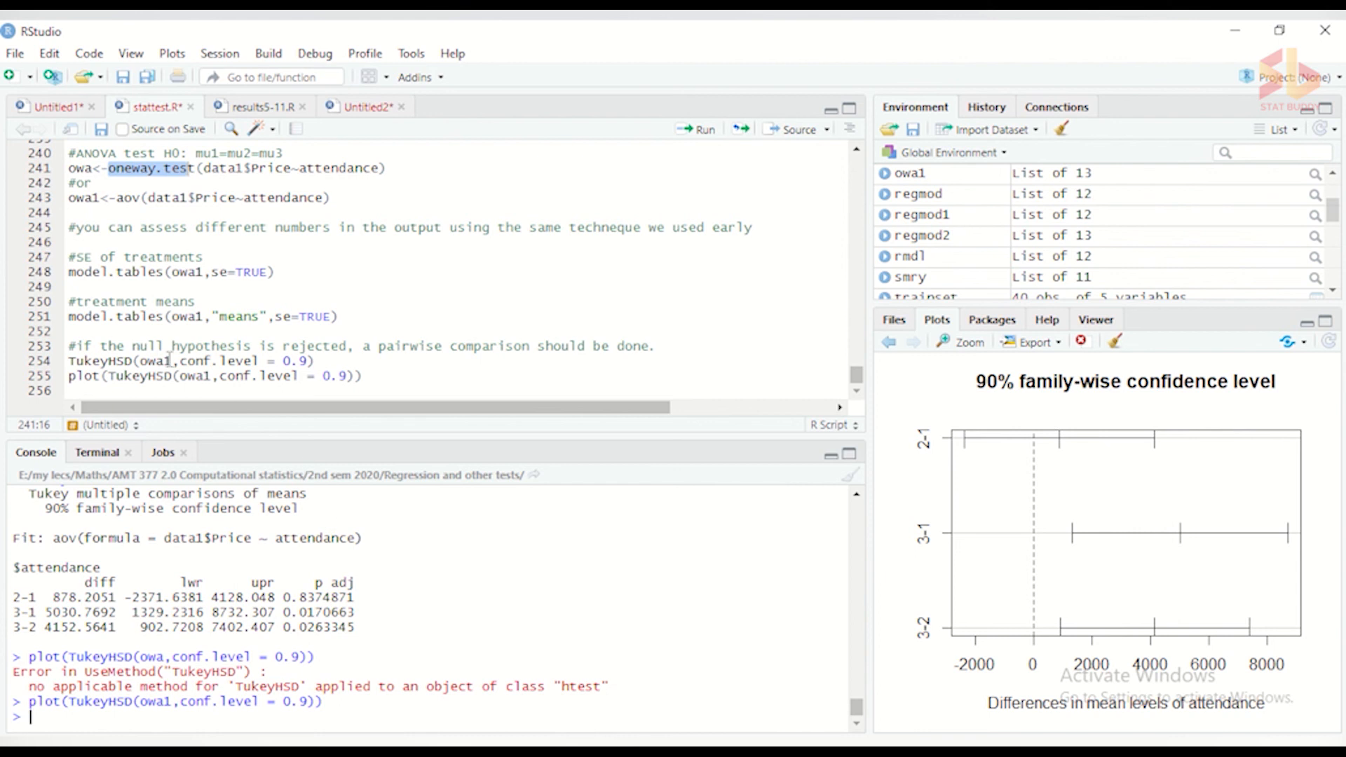
click(337, 273)
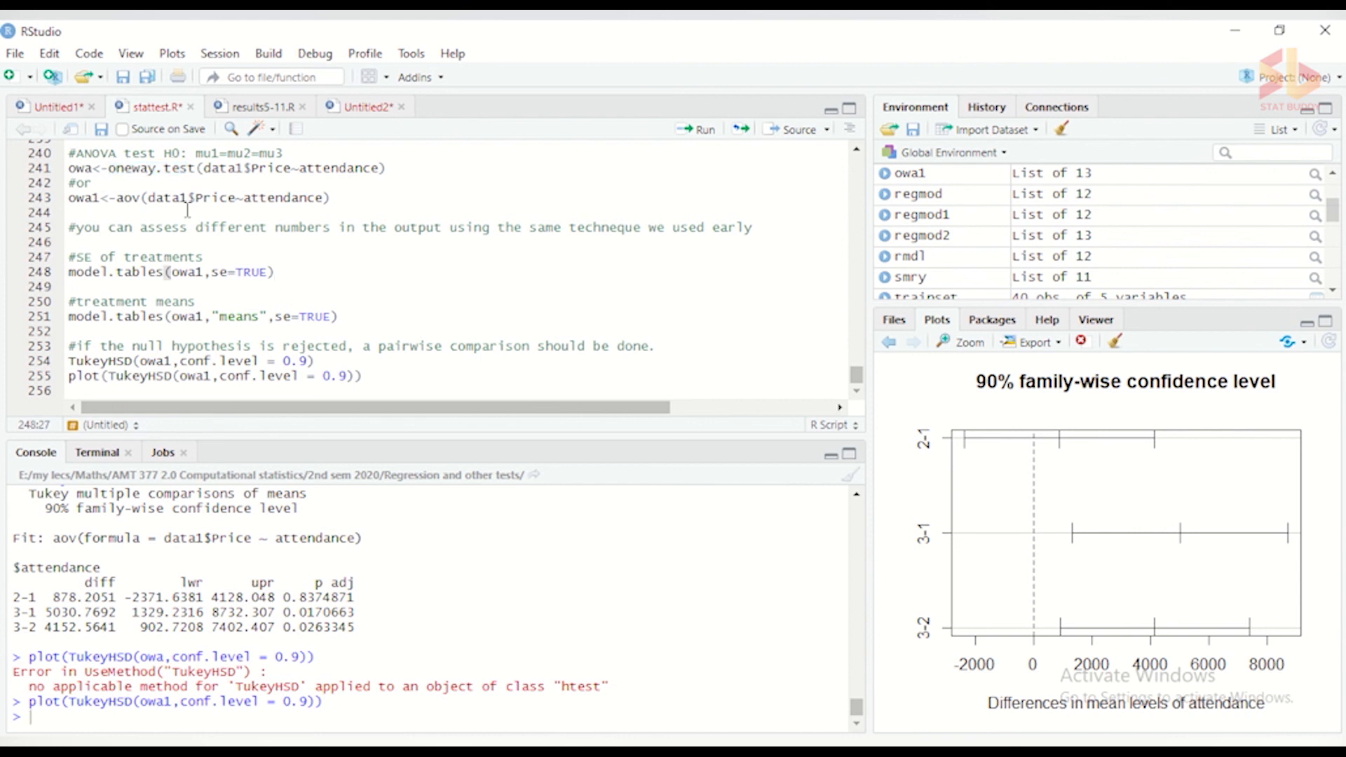
drag(139, 199, 119, 199)
click(383, 374)
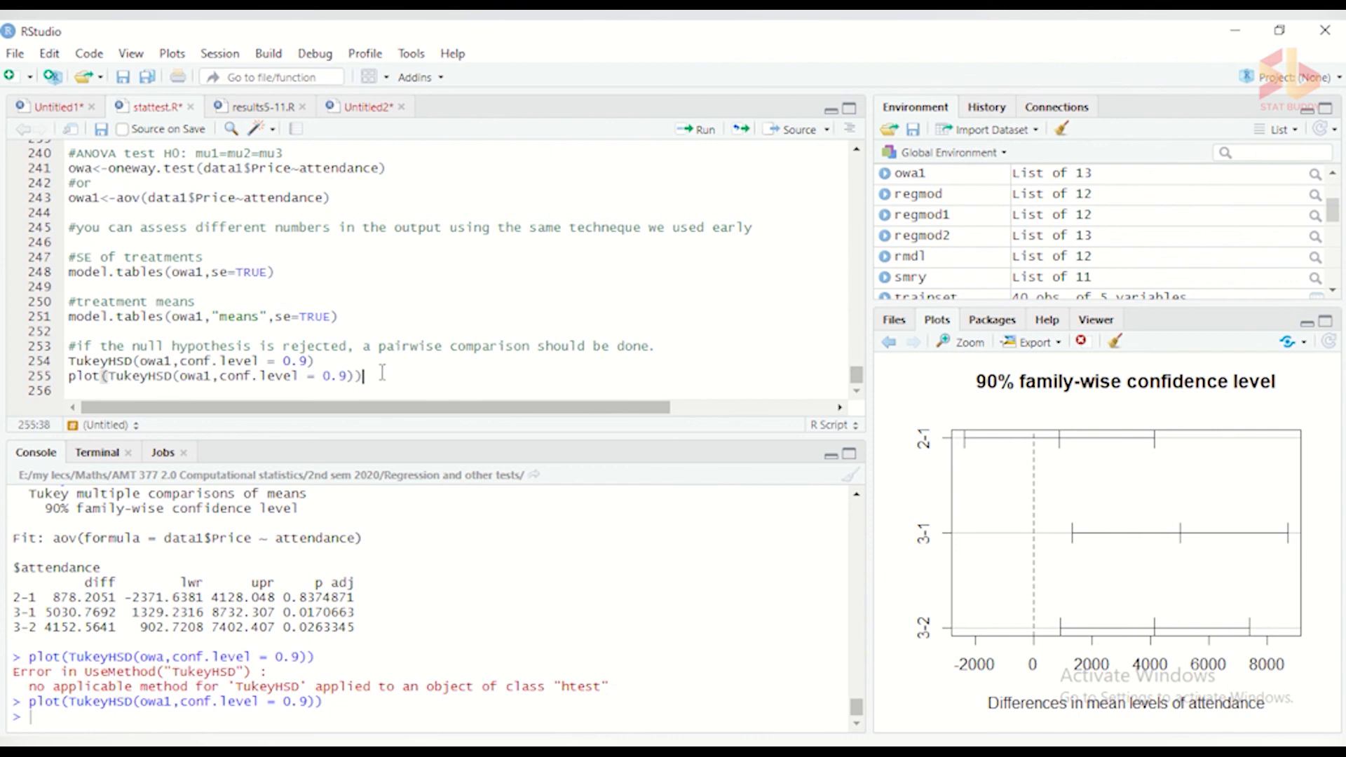